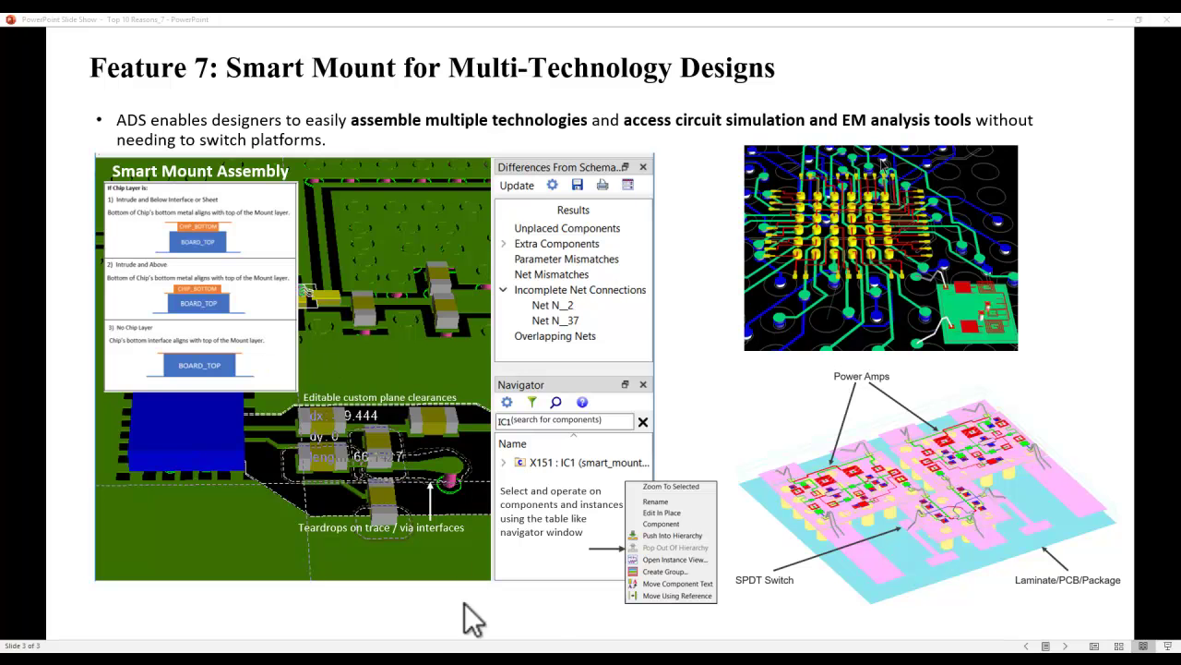
Step: Switch to the MYAssembly layout and review its alumina substrate stack, then close it
click(411, 605)
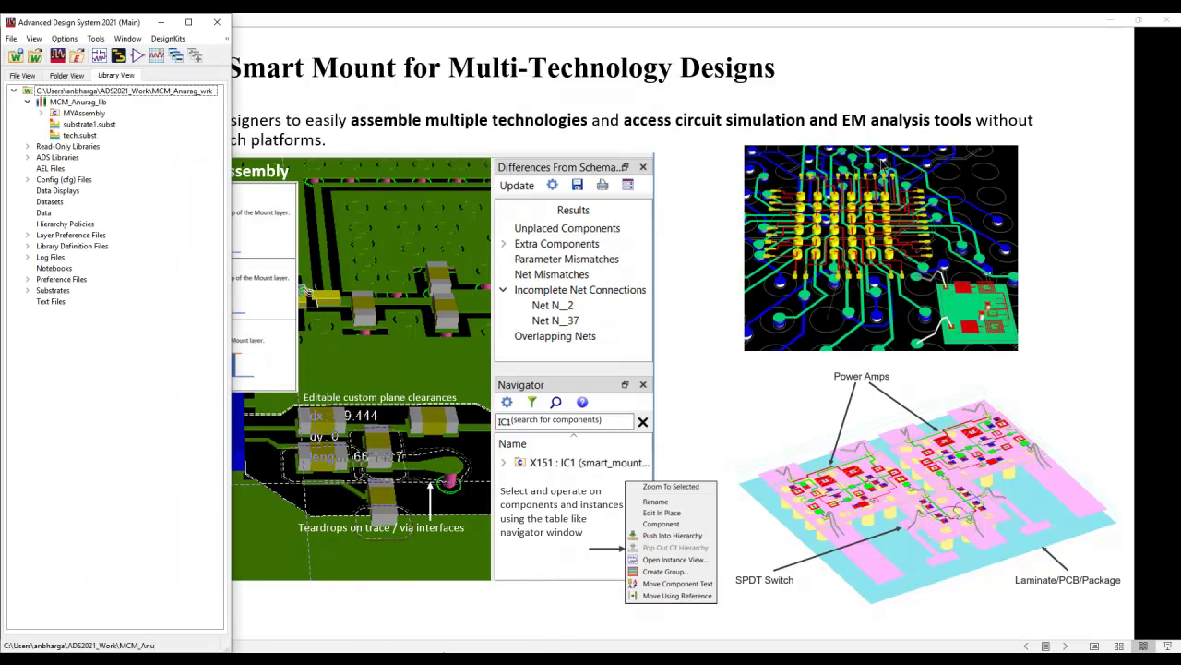
click(498, 605)
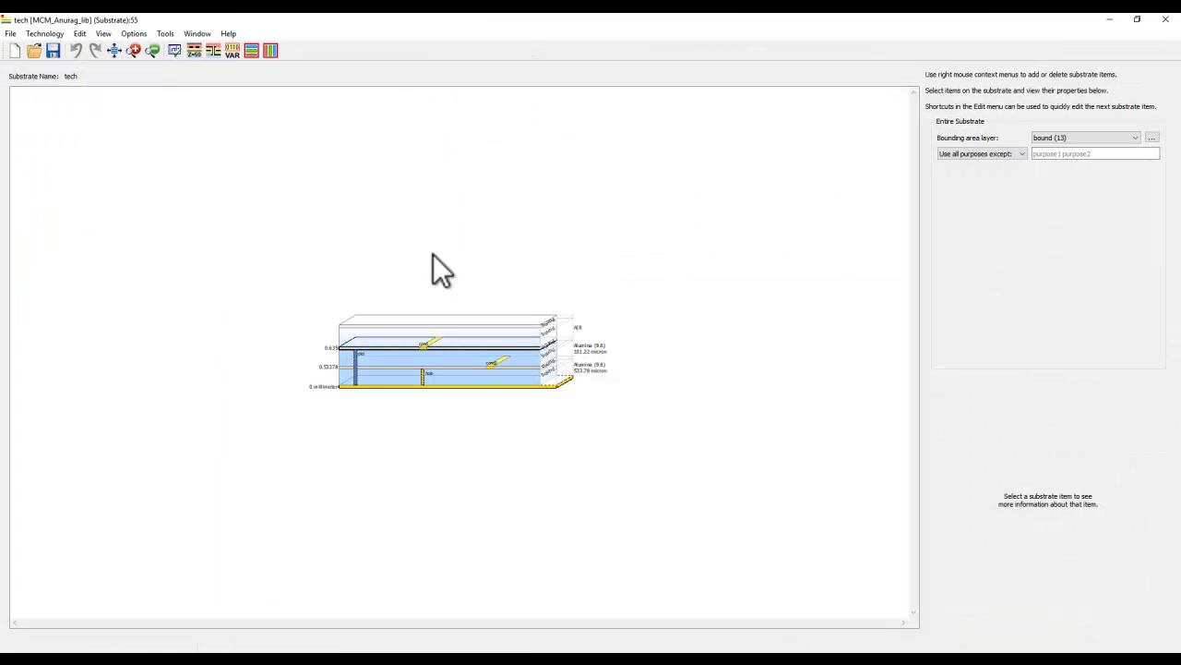
scroll(474, 362, up, 3)
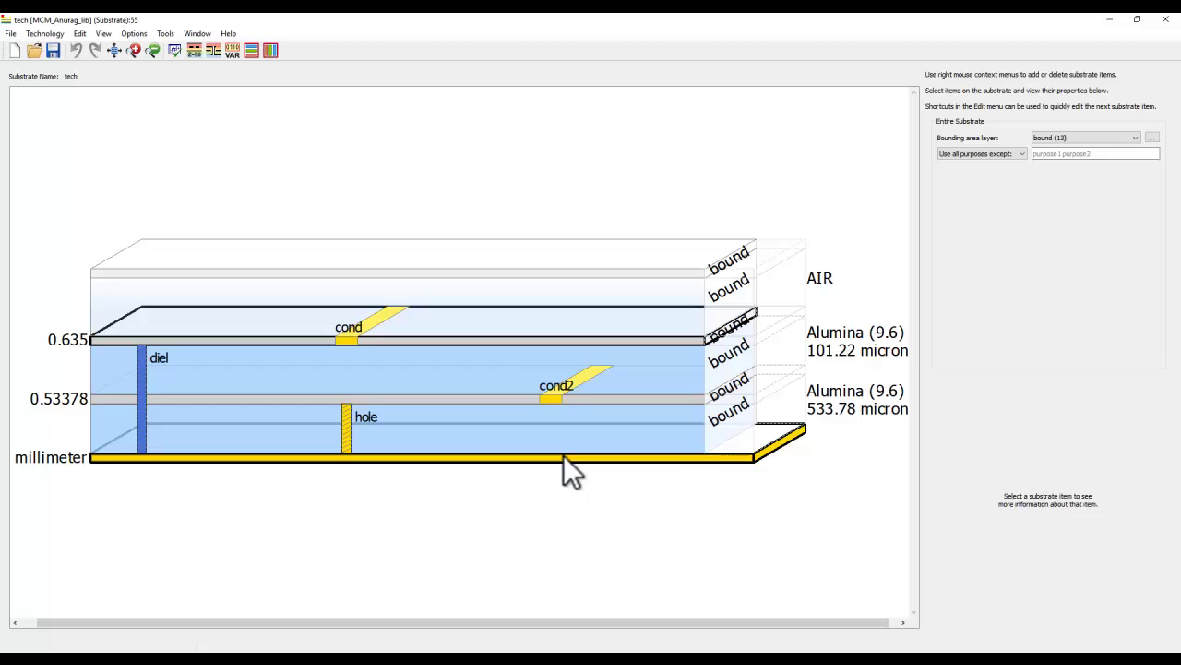
mouse_move(563, 455)
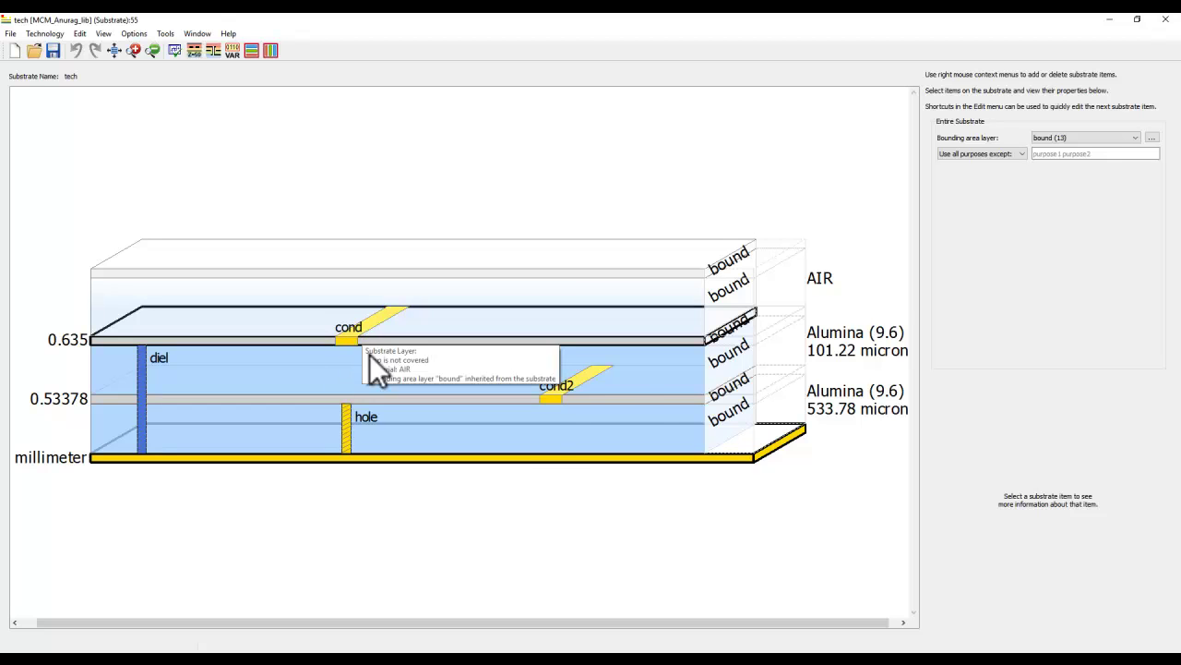
mouse_move(356, 382)
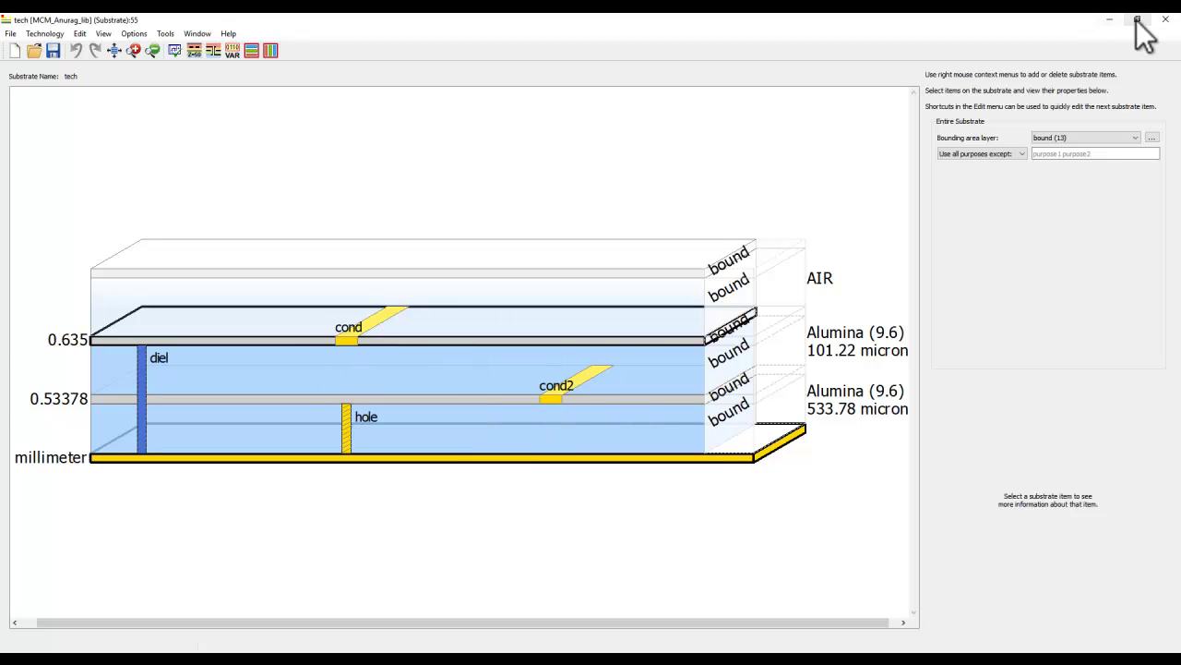
click(1166, 20)
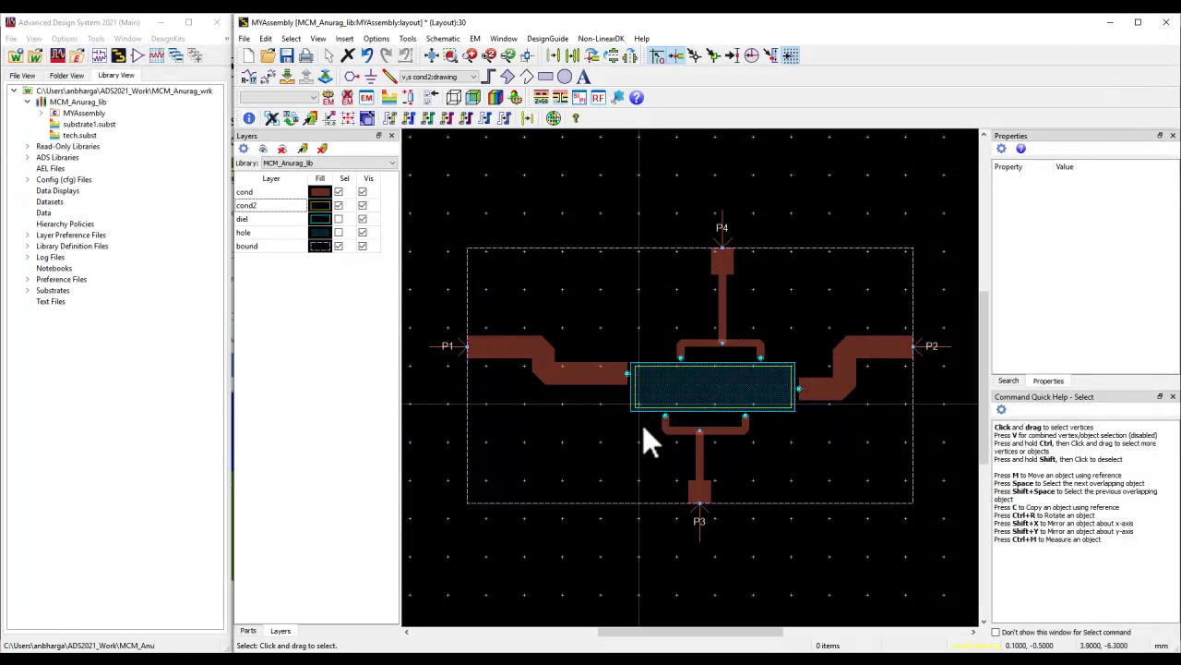
Step: Start adding a library in Manage Libraries and browse to the MMIC amplifier workspace folder
click(168, 38)
click(182, 80)
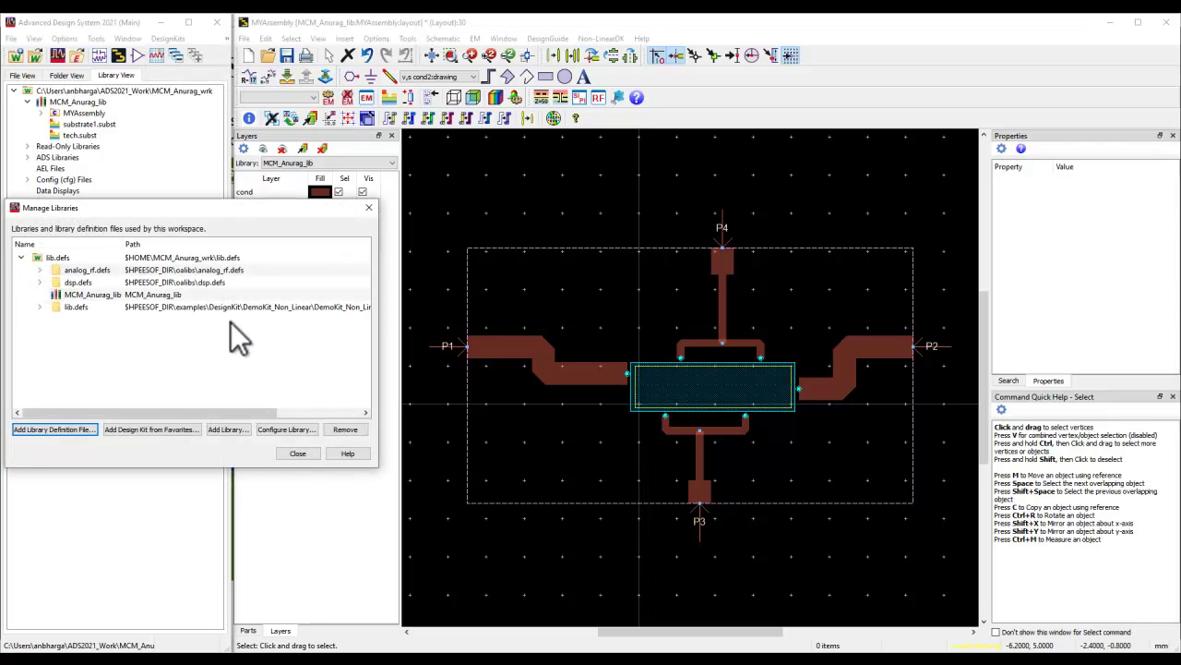
click(232, 433)
click(294, 295)
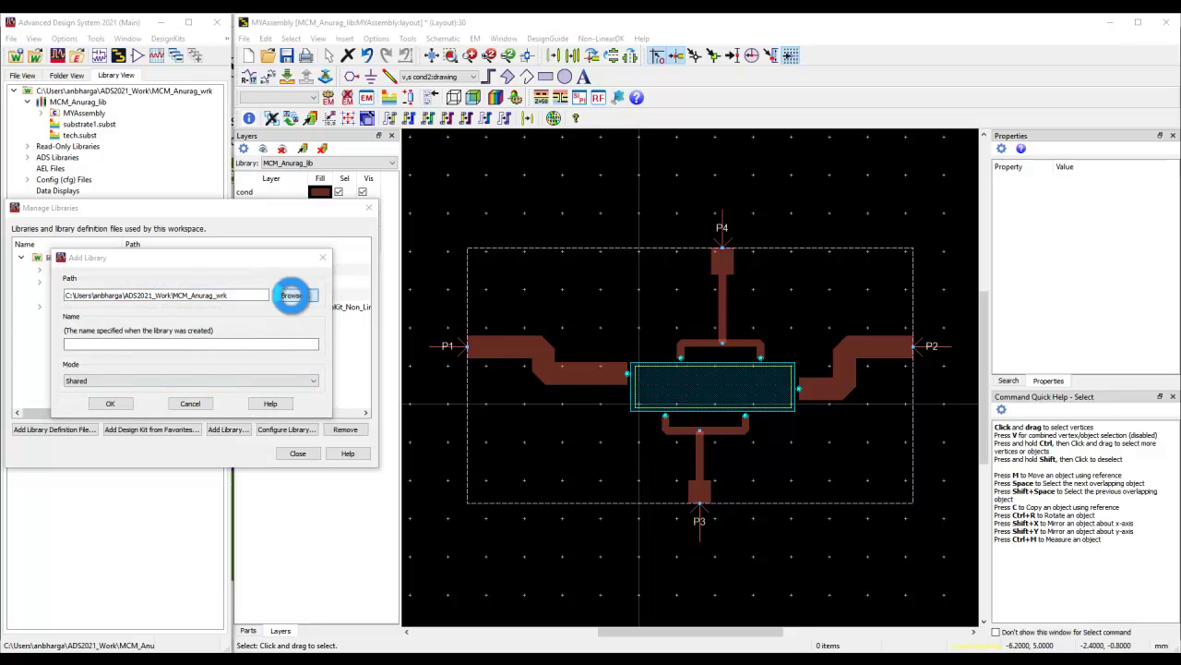
click(260, 238)
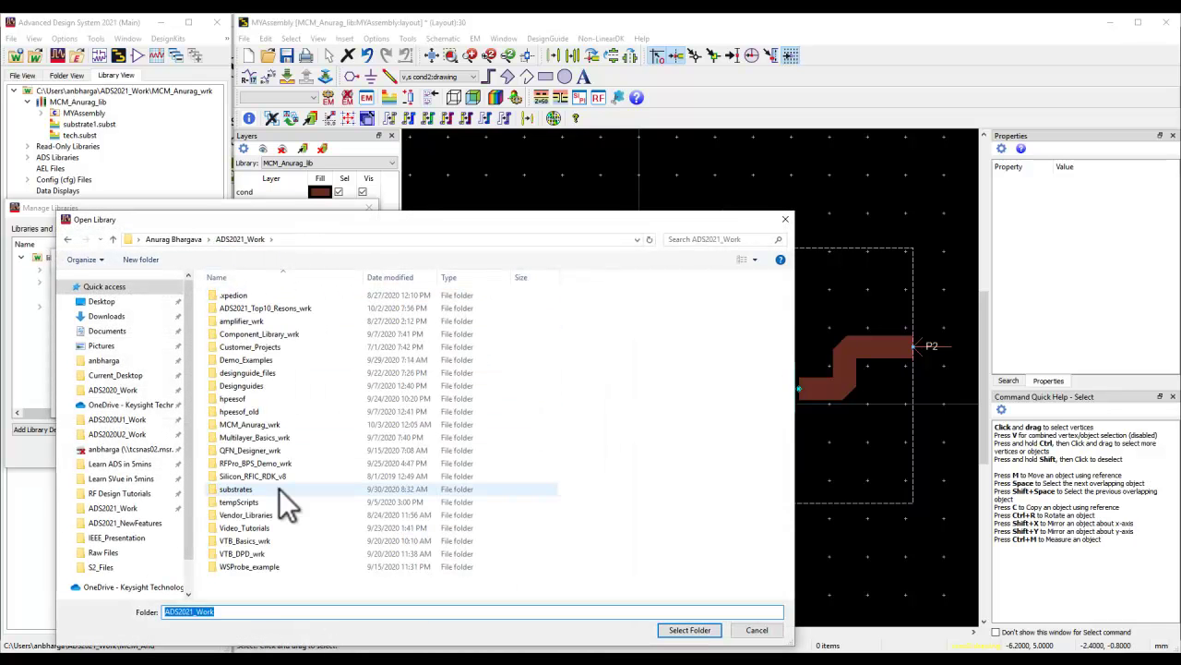
double_click(275, 527)
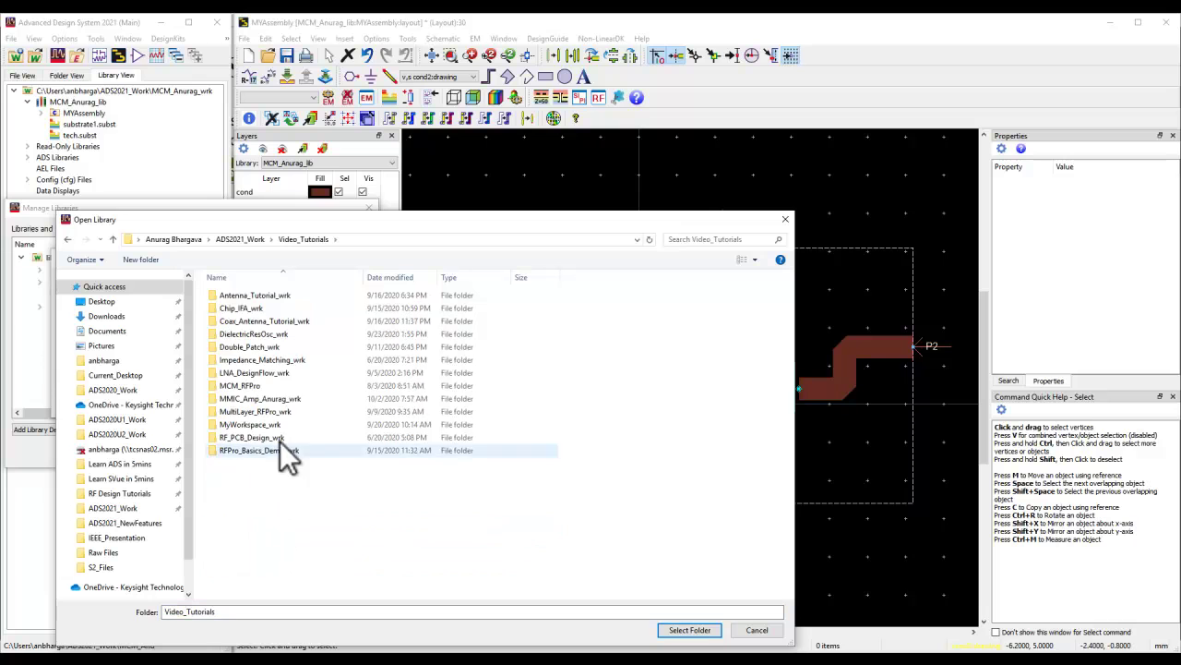
double_click(264, 399)
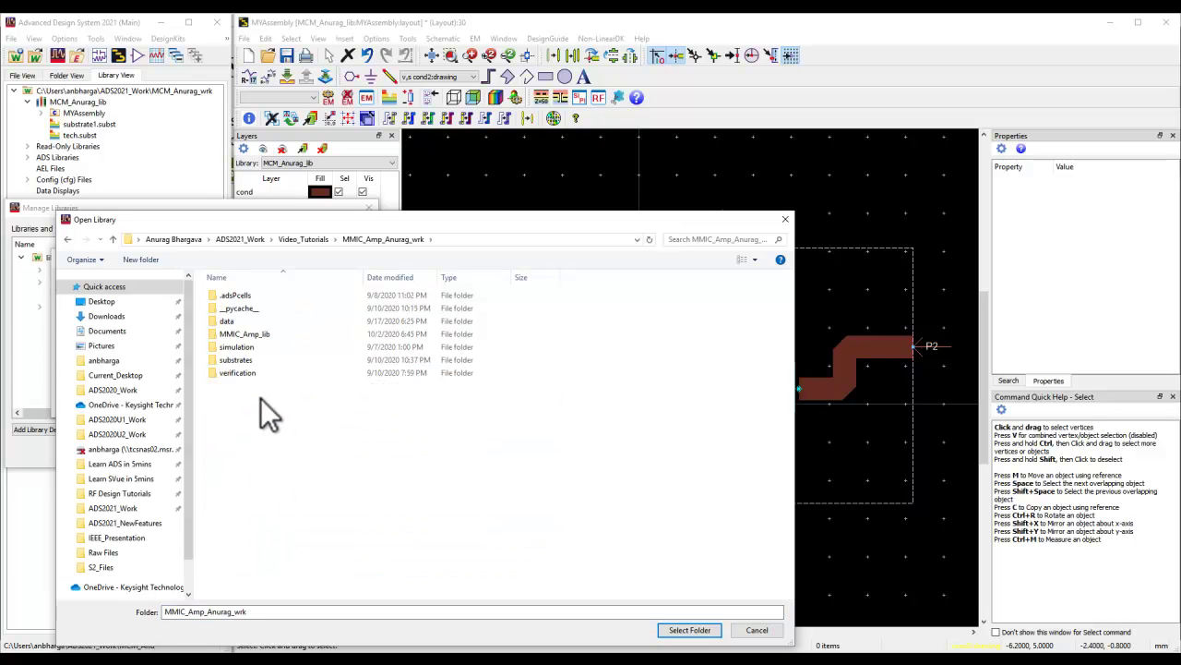
Step: Add the MMIC_Amp_lib folder as a library and expand it in the Library View
click(258, 333)
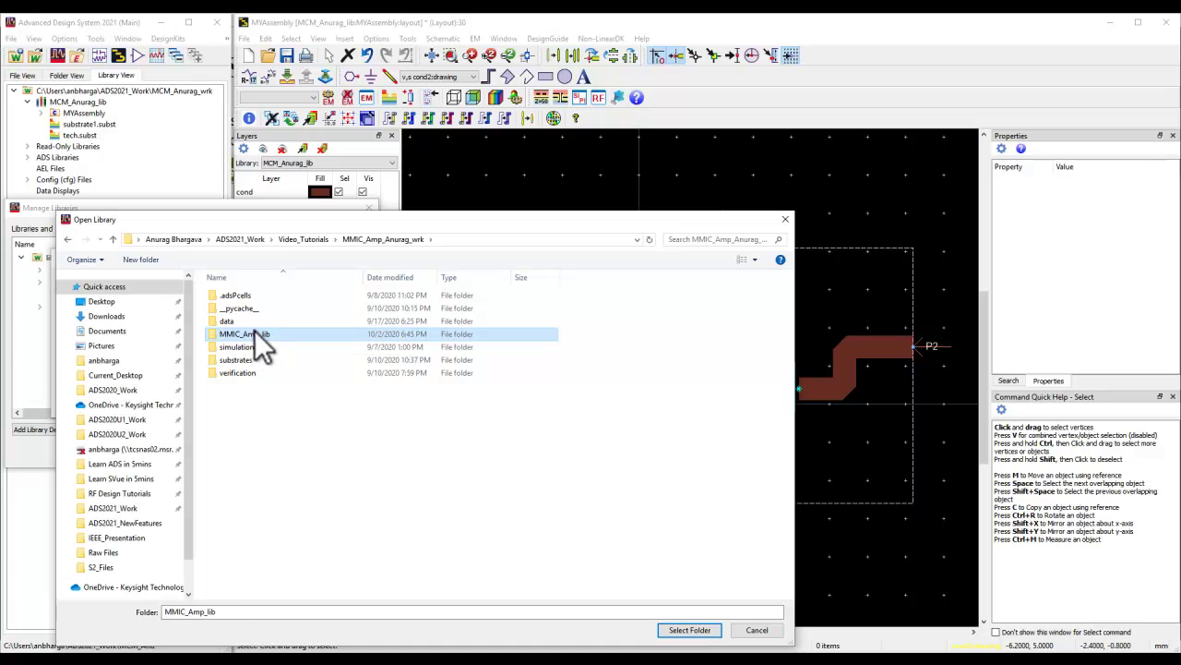
click(692, 628)
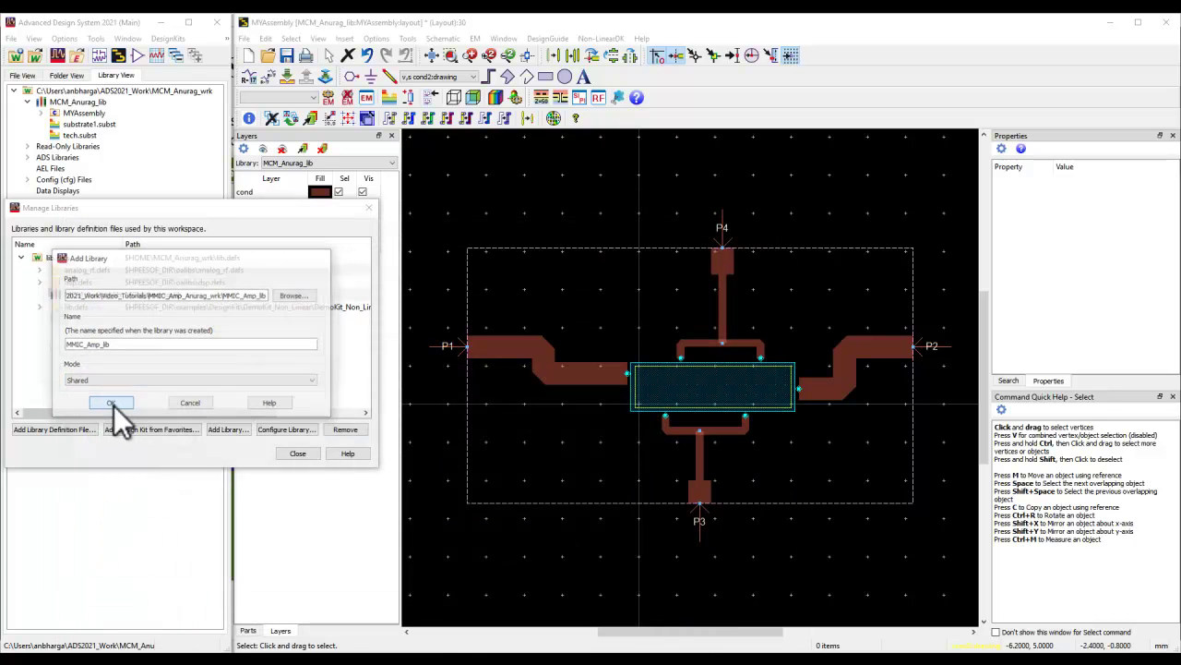
click(112, 405)
click(264, 370)
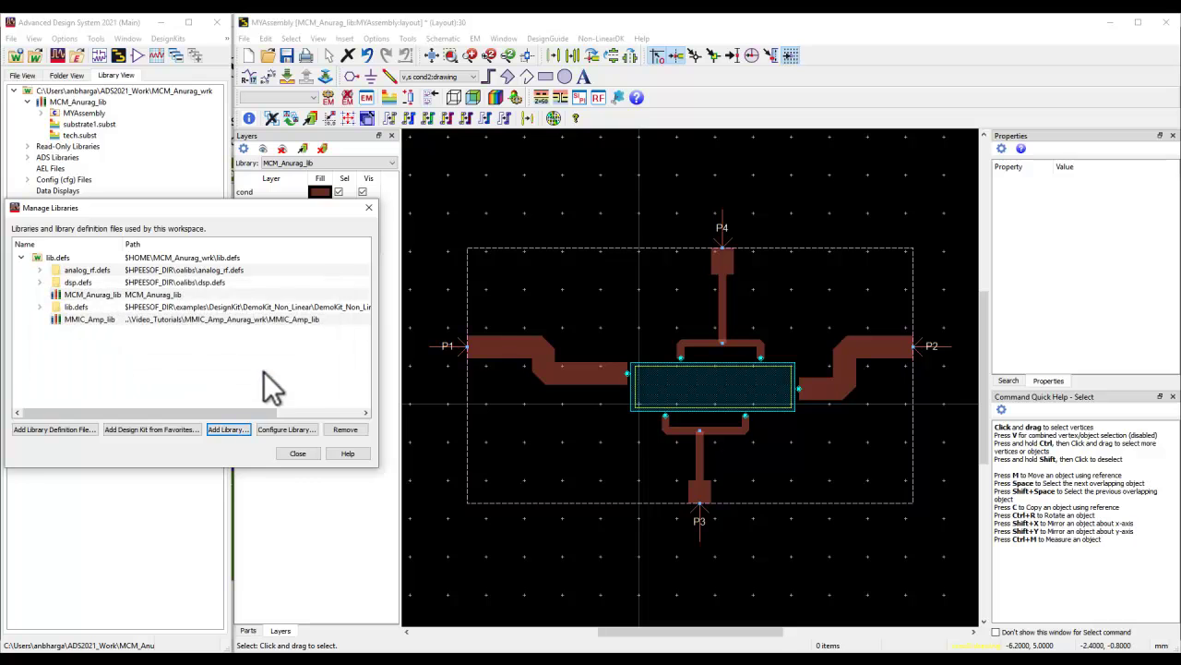
click(290, 455)
click(28, 147)
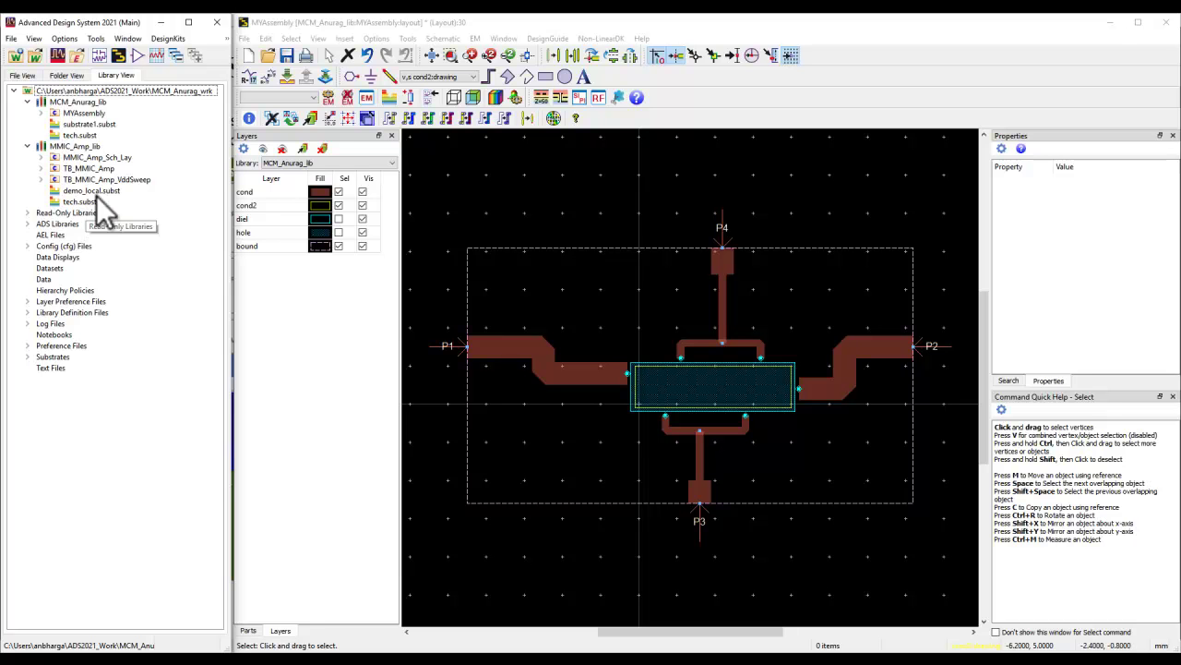
Step: Expand MMIC_Amp_Sch_Lay and inspect its layout view
click(40, 158)
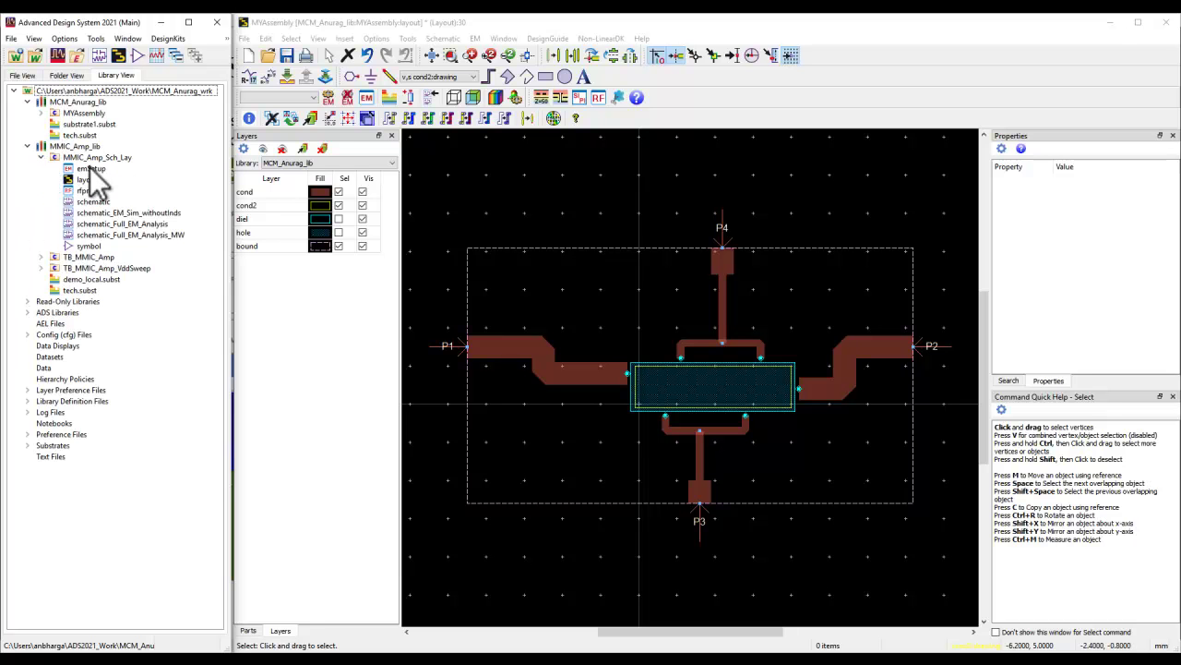
double_click(87, 180)
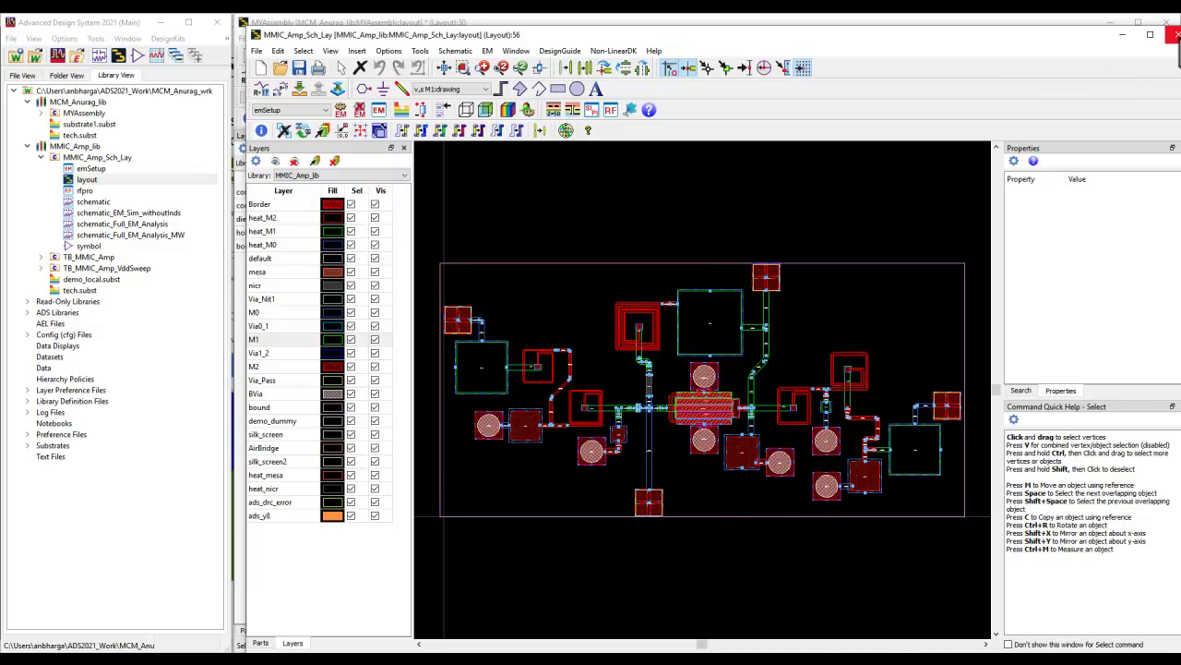
click(1178, 34)
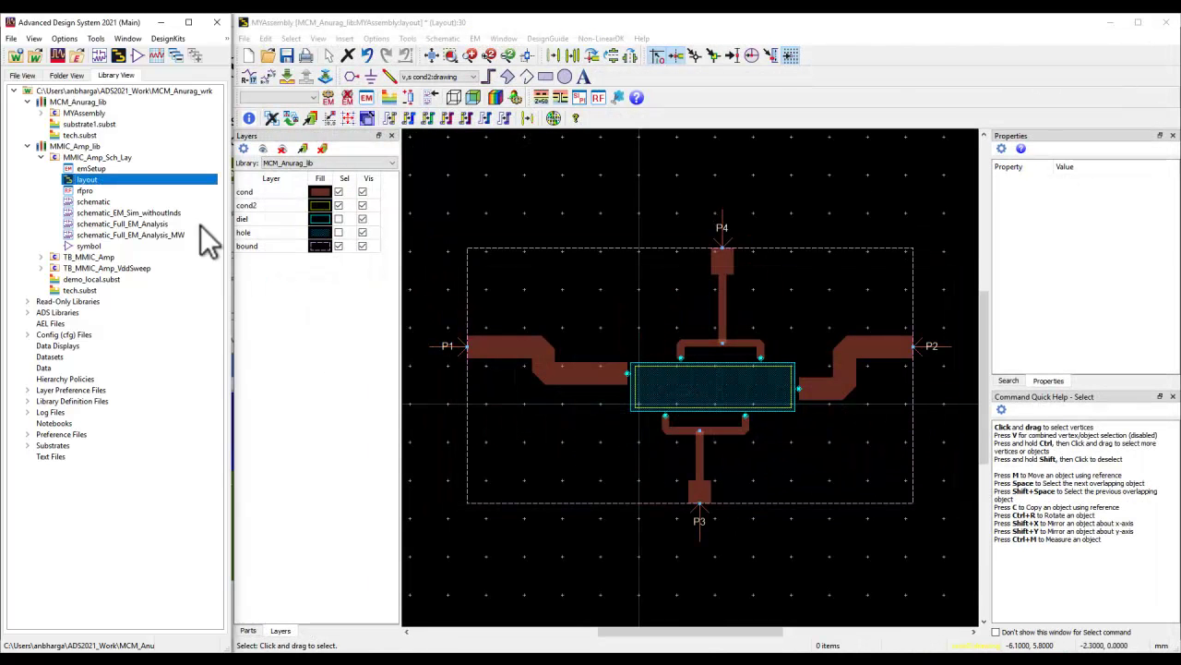
Step: Inspect the demo_local substrate stack layers, then close it
double_click(90, 278)
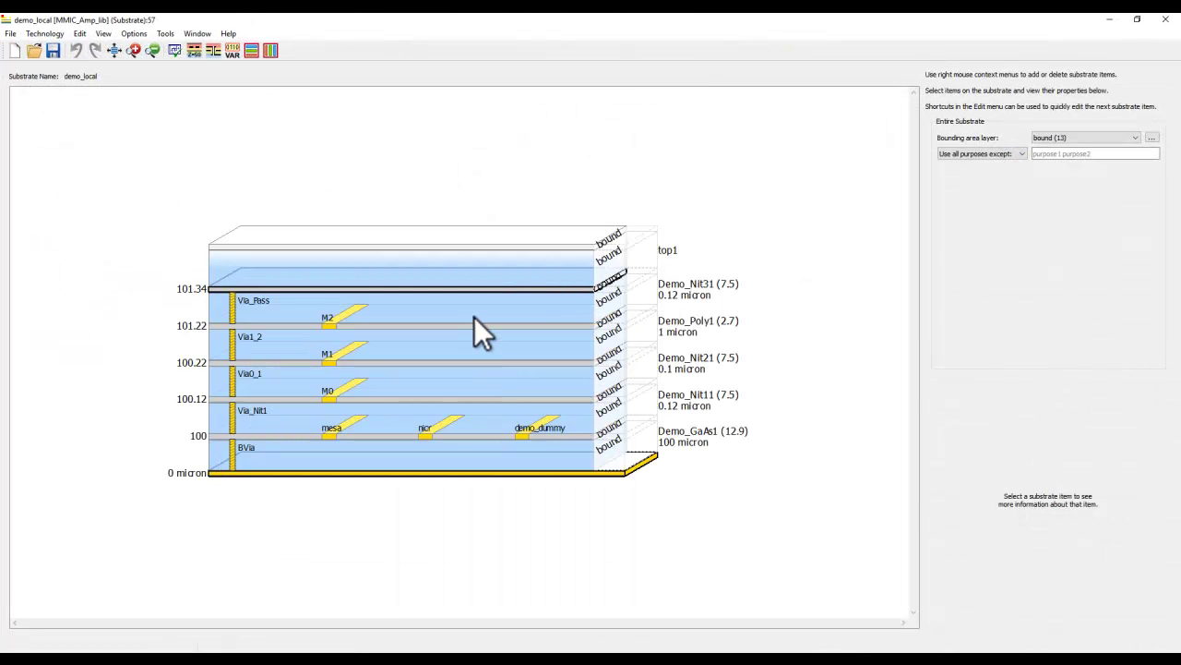
mouse_move(605, 474)
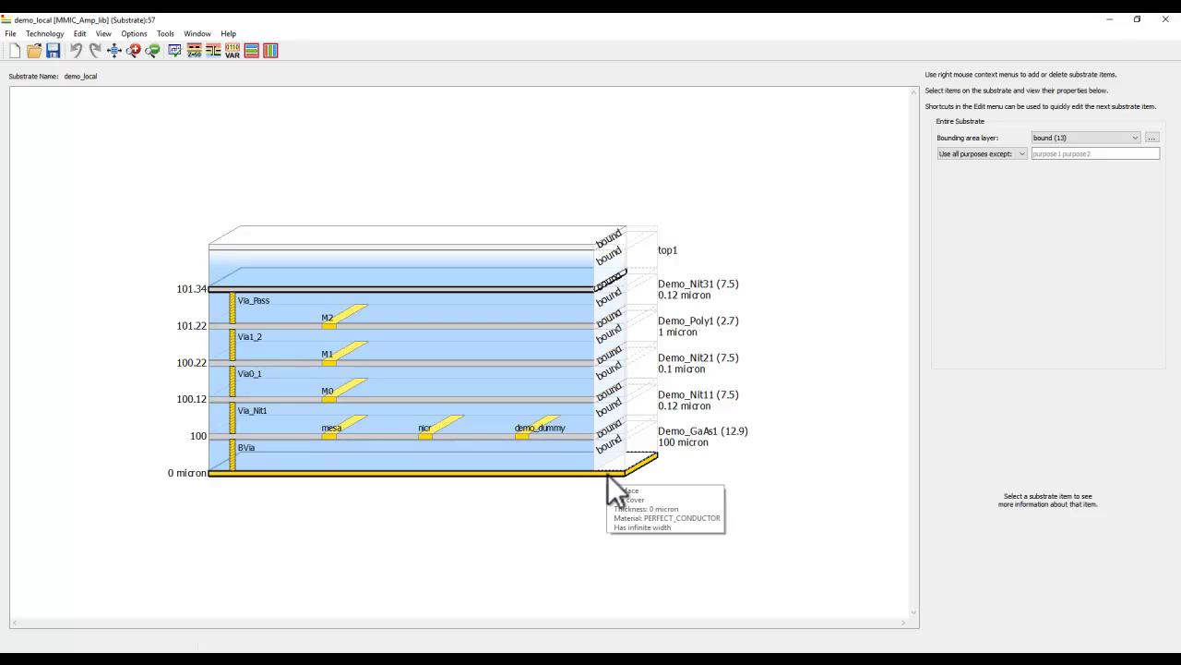
mouse_move(602, 428)
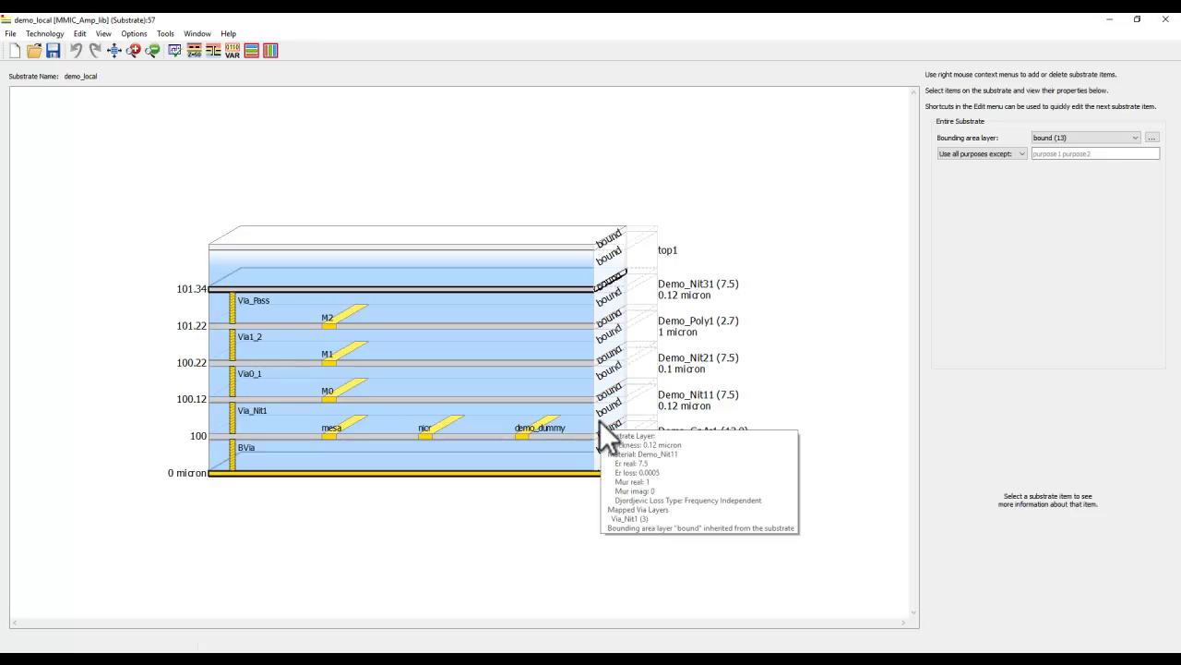
click(1166, 20)
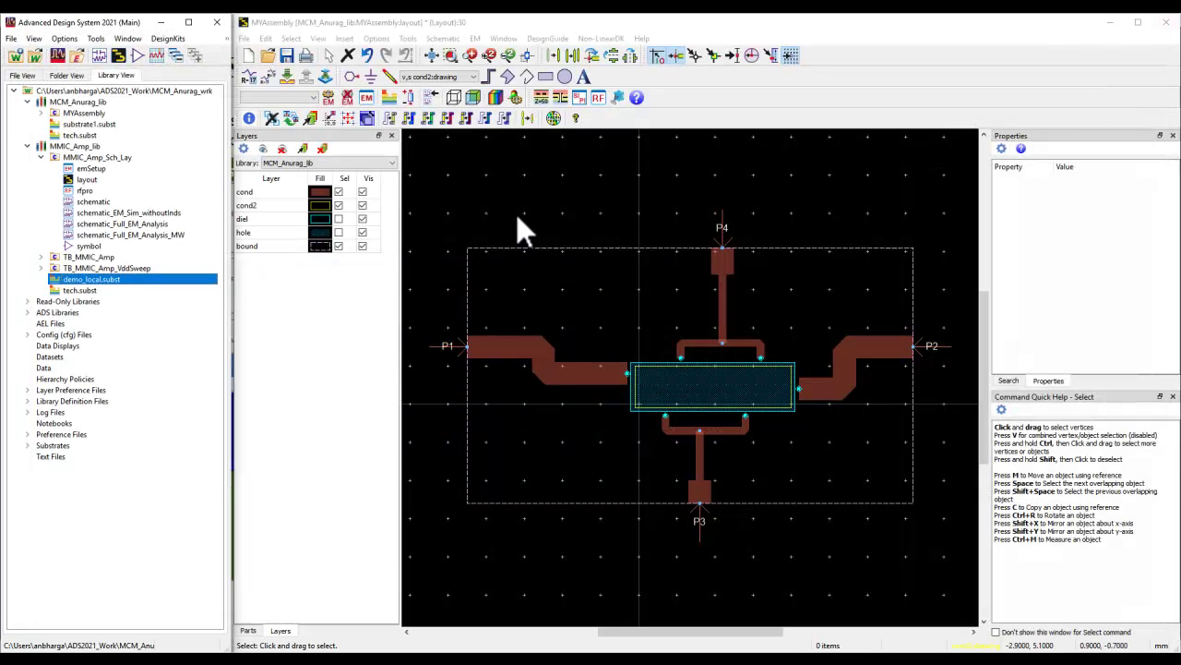
Step: Reopen the MMIC amplifier layout, select its outer boundary to check chip size, then close it
double_click(83, 180)
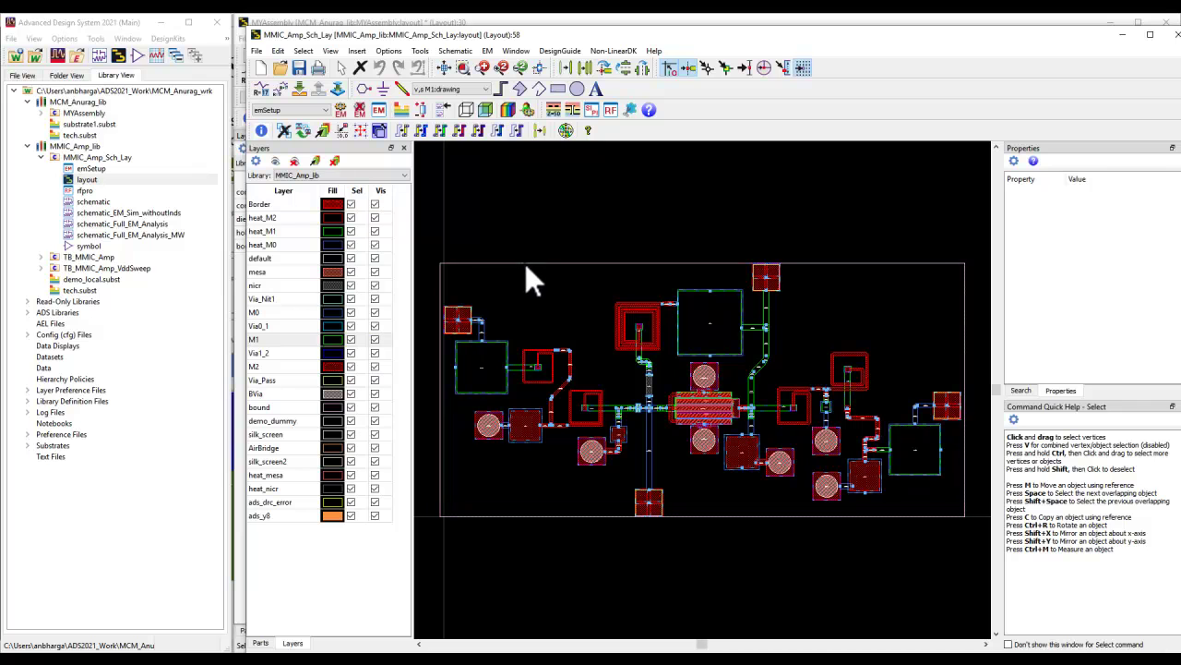
click(528, 264)
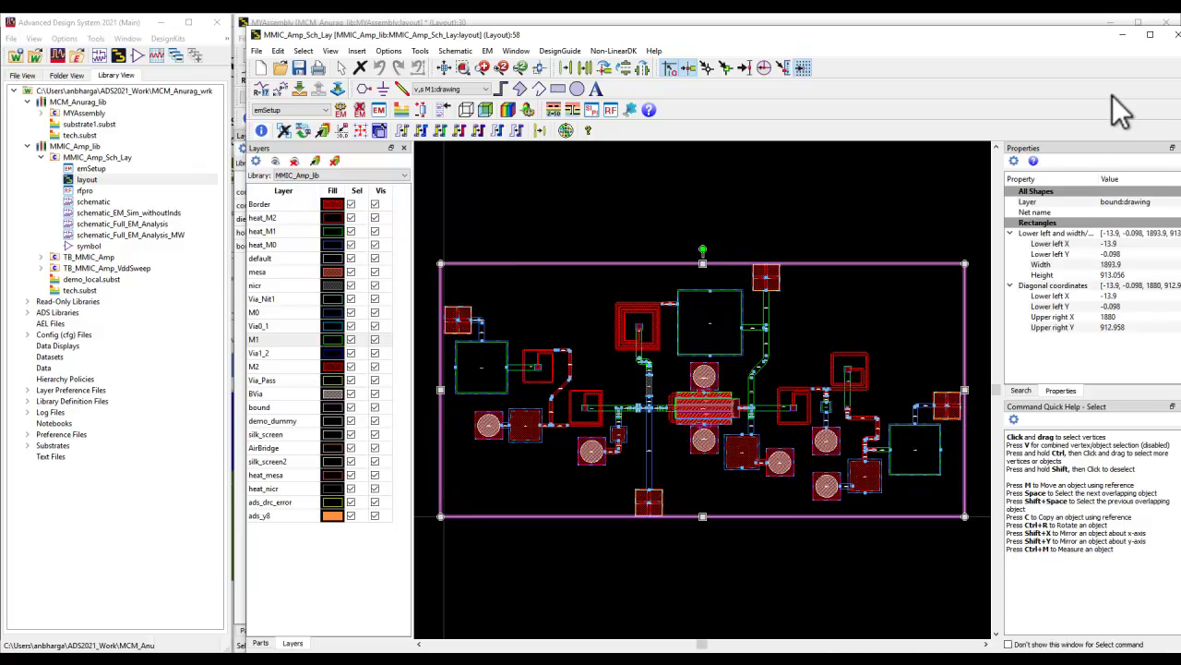
click(1177, 35)
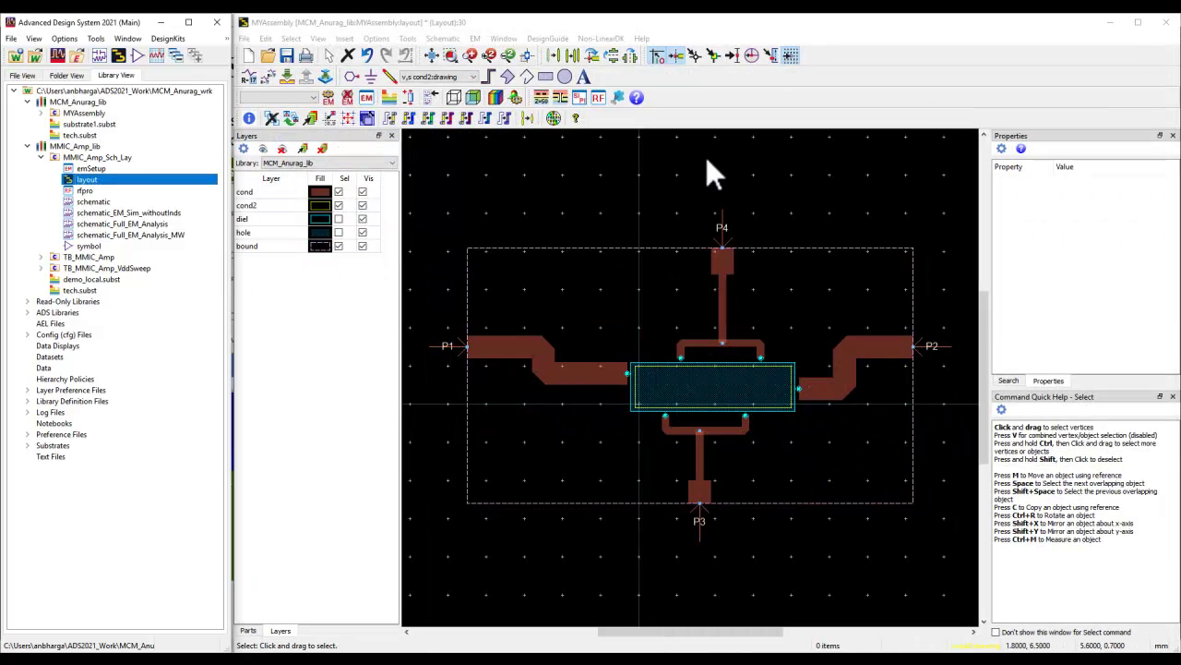
Step: In MMIC_Amp_lib's Nested Technology settings, keep Smart Mount Subtype at Bottom Mount
right_click(90, 148)
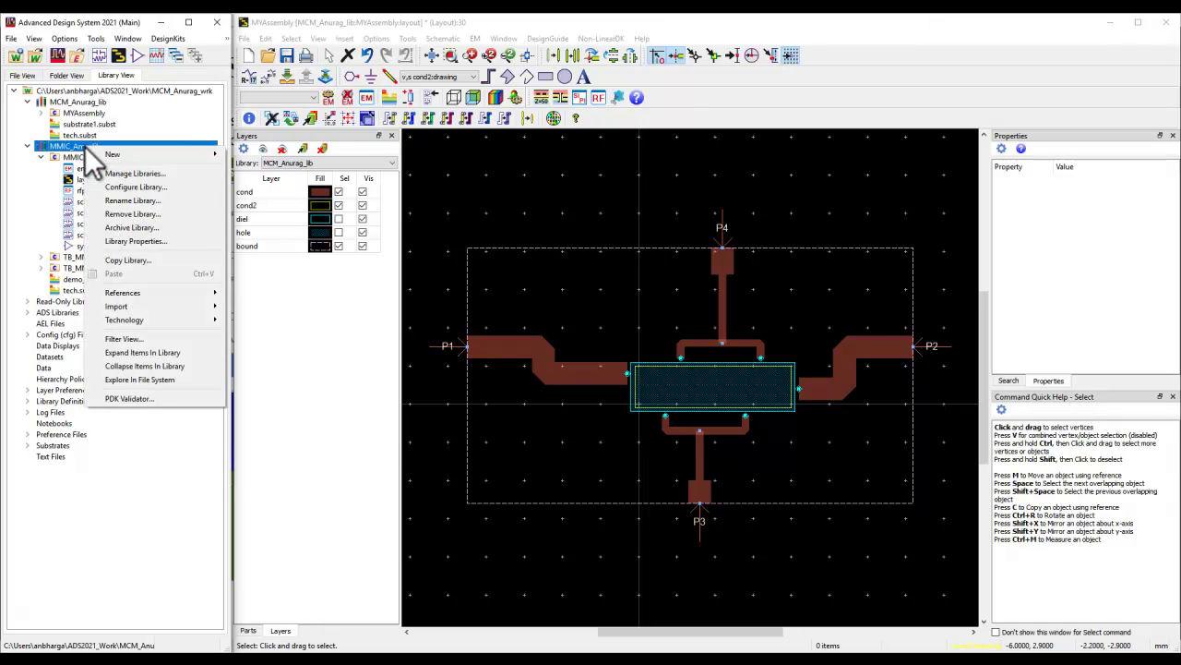
mouse_move(155, 320)
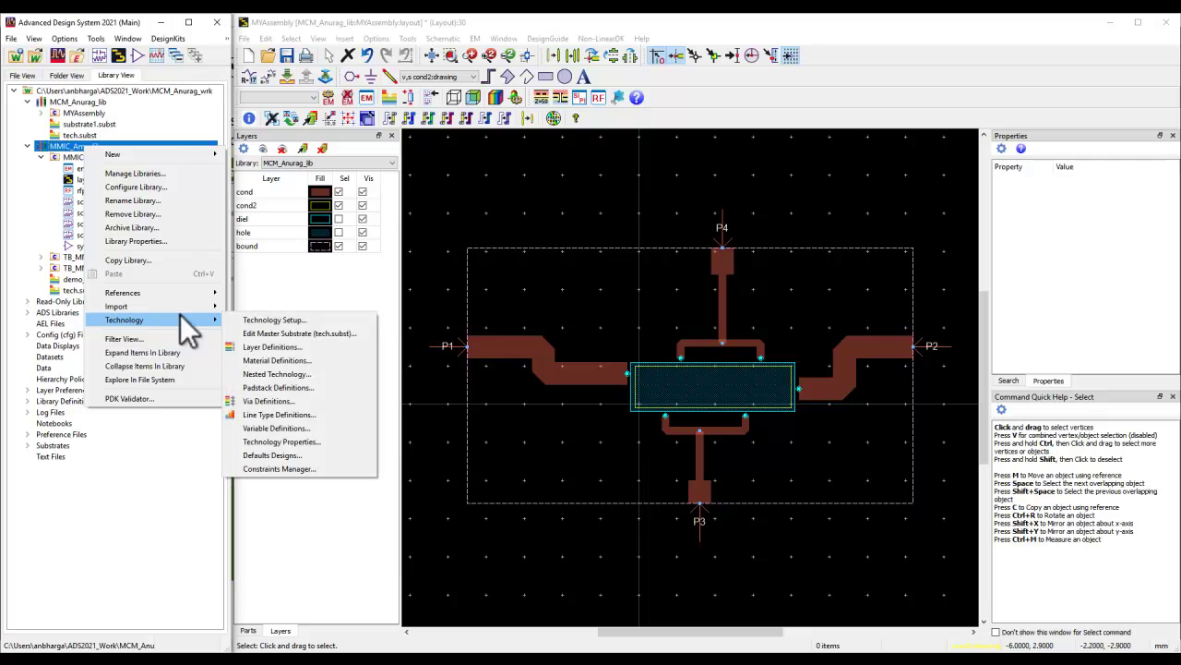
click(279, 375)
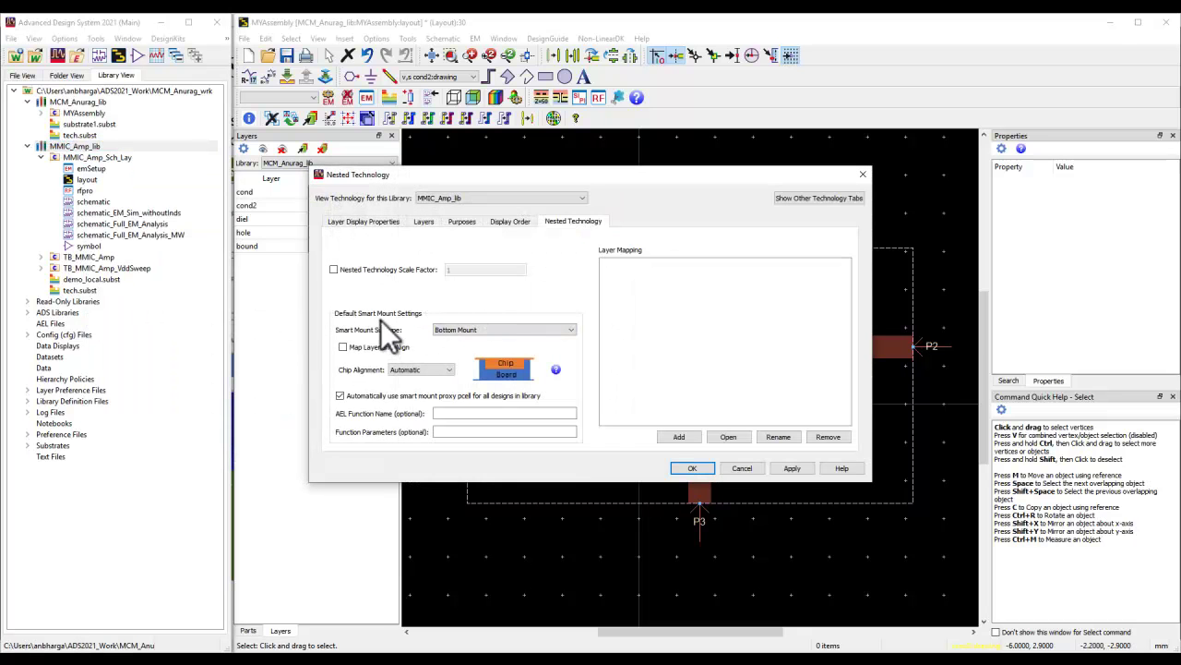
click(507, 332)
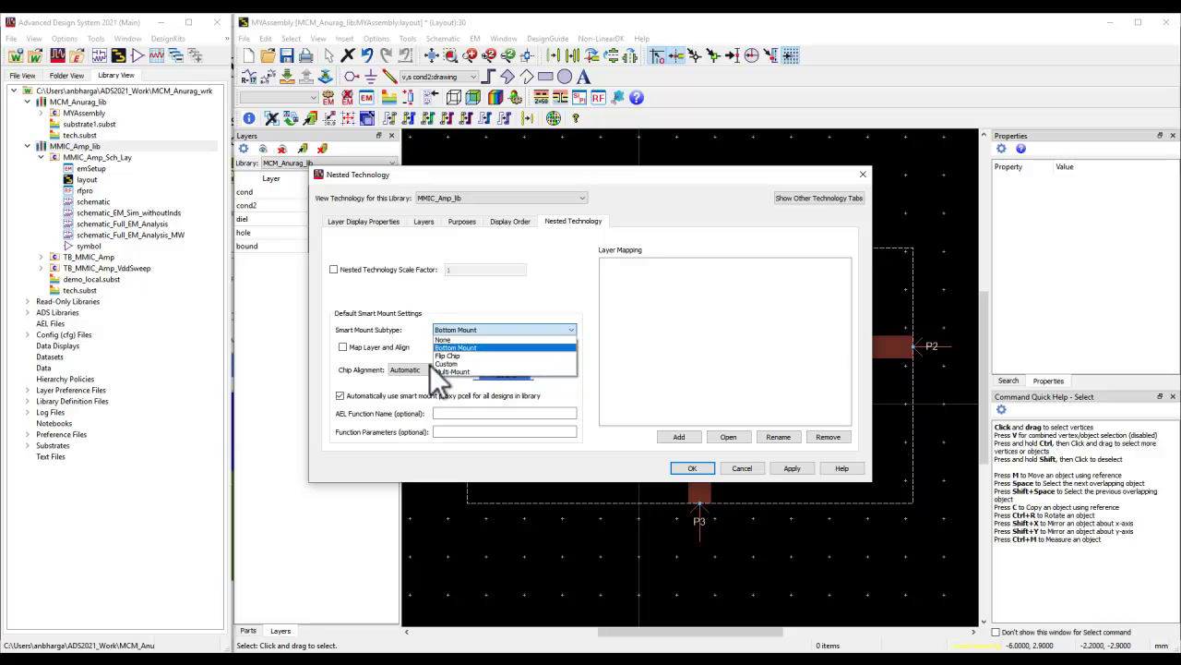
click(506, 302)
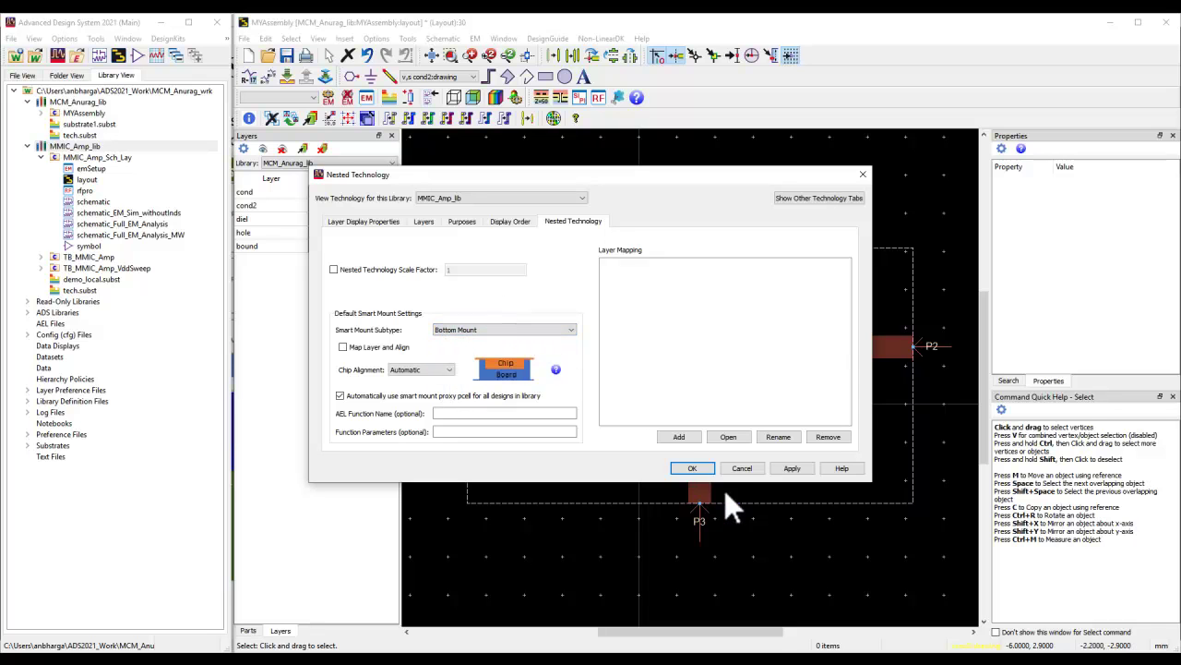
Step: Confirm the nested technology settings and place MMIC_Amp_Sch_Lay instances X1 and X2 in the cavity
click(692, 468)
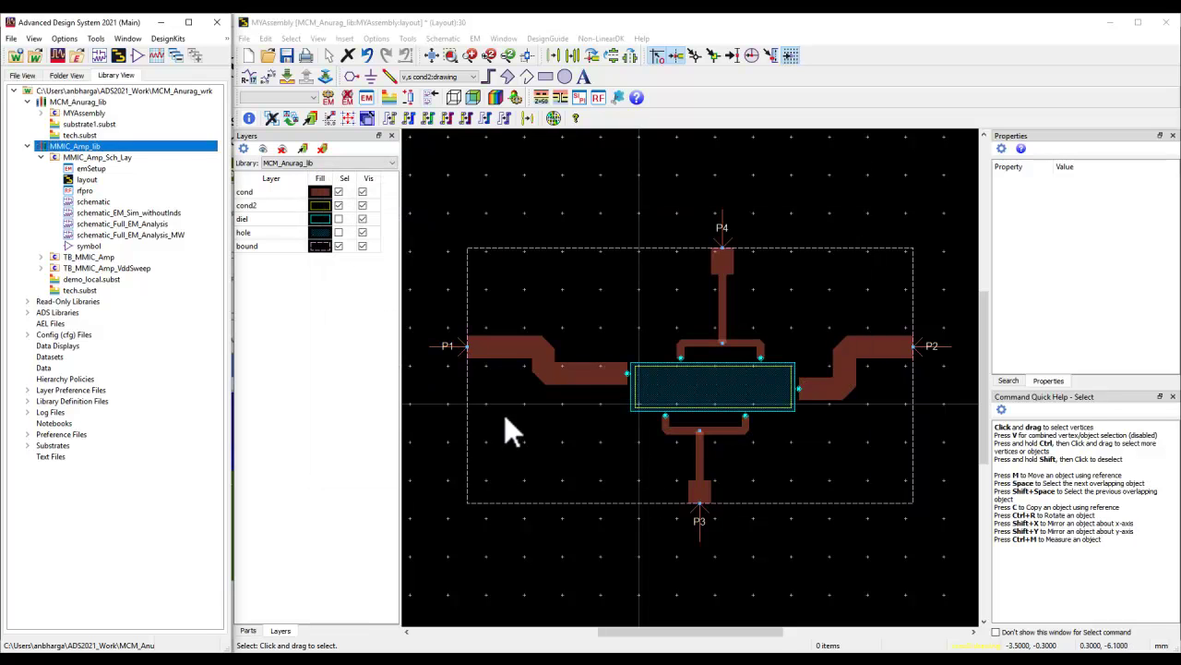
click(86, 182)
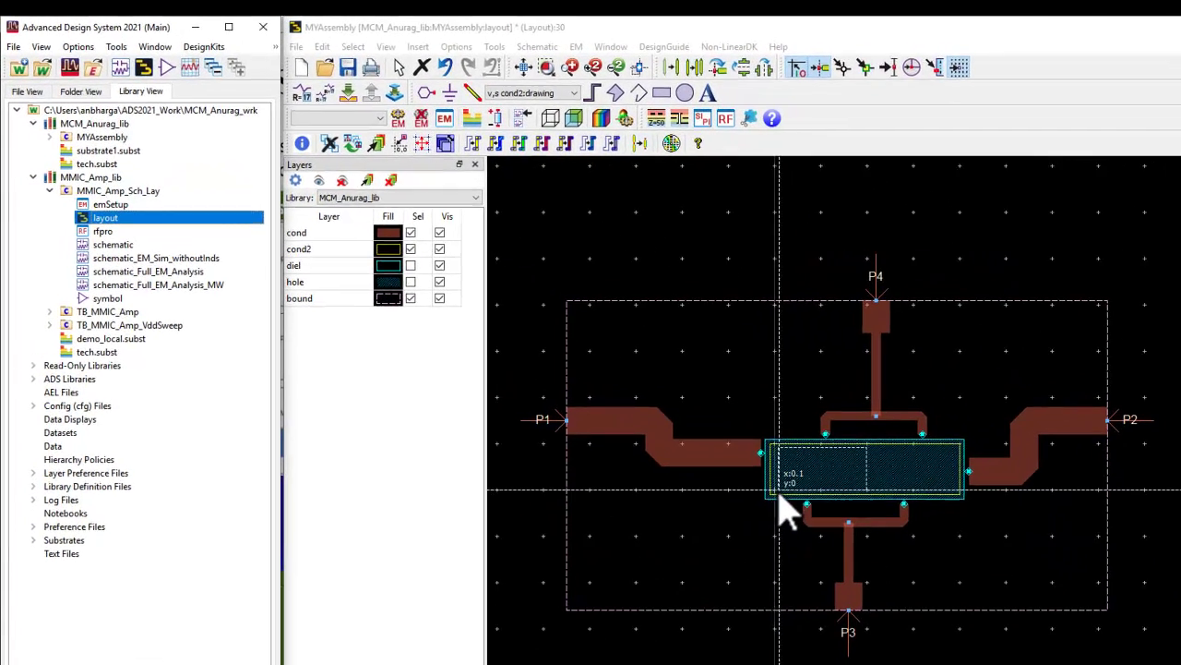
click(781, 496)
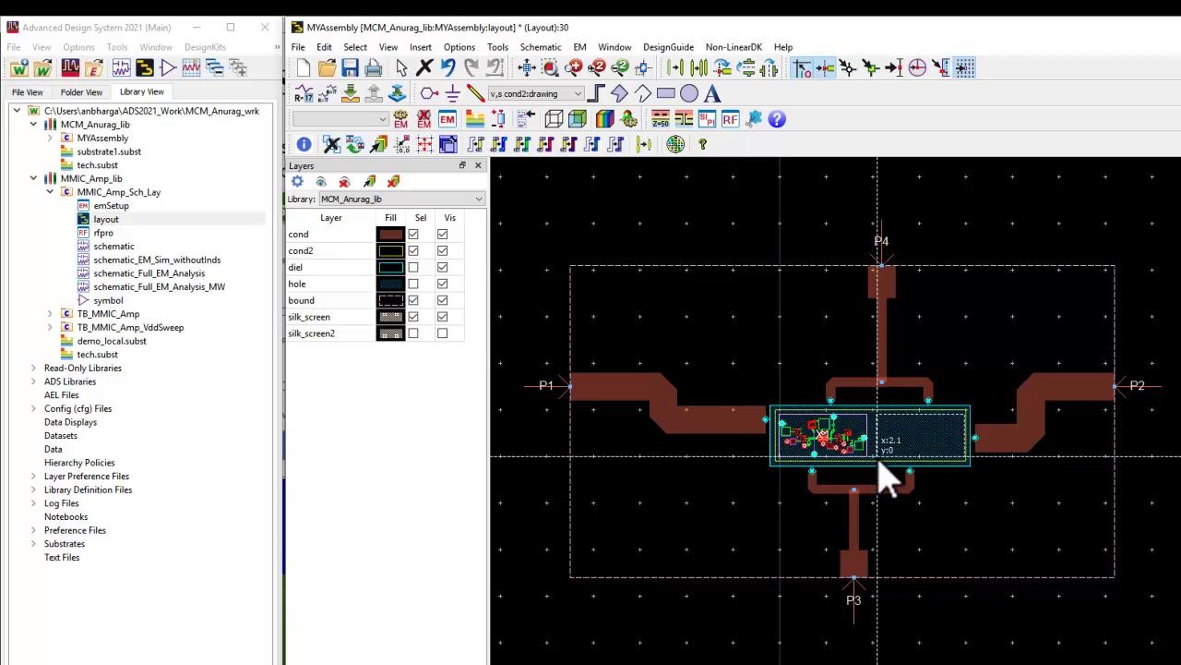
click(881, 476)
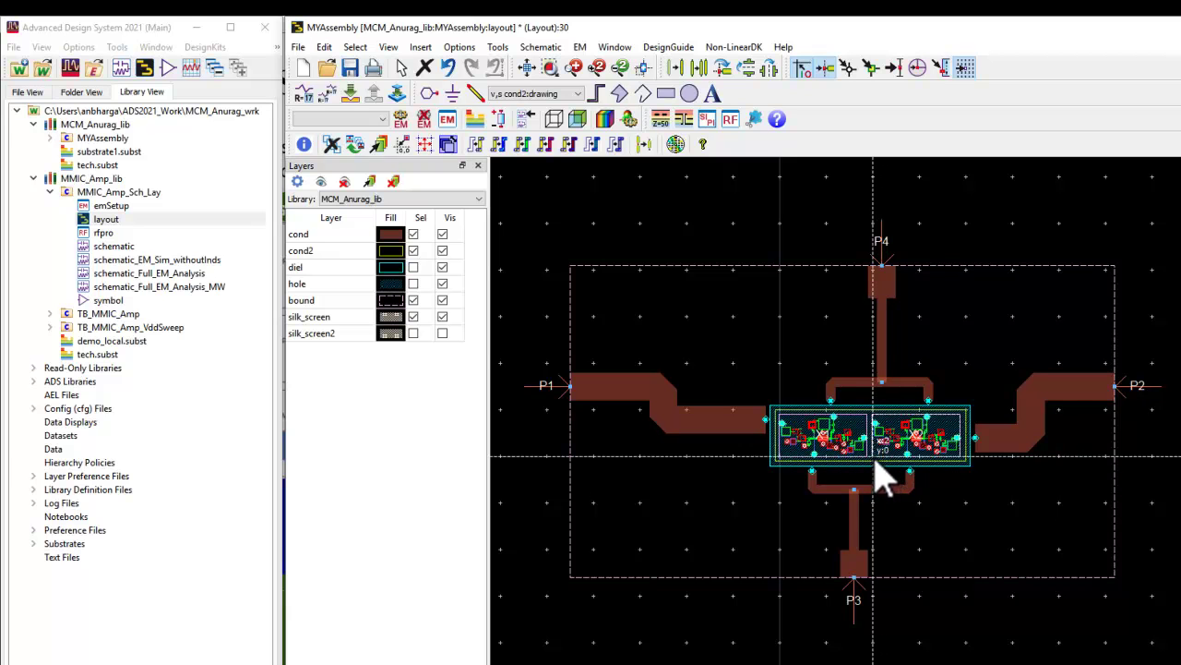
right_click(755, 345)
click(754, 344)
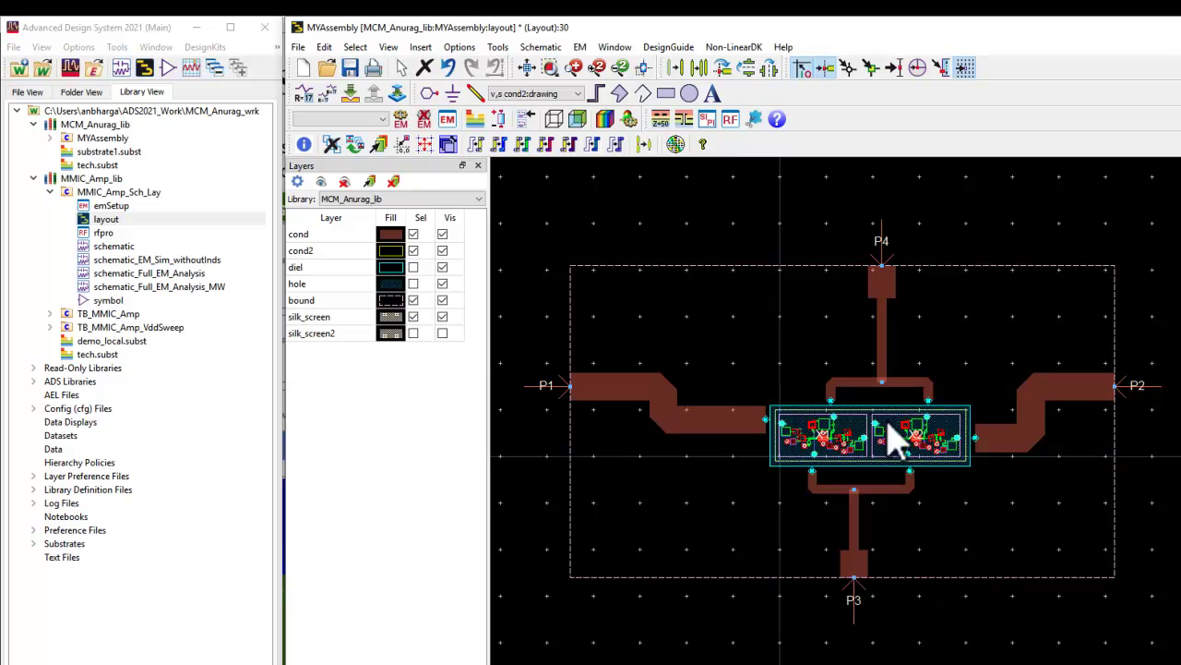
scroll(896, 462, up, 4)
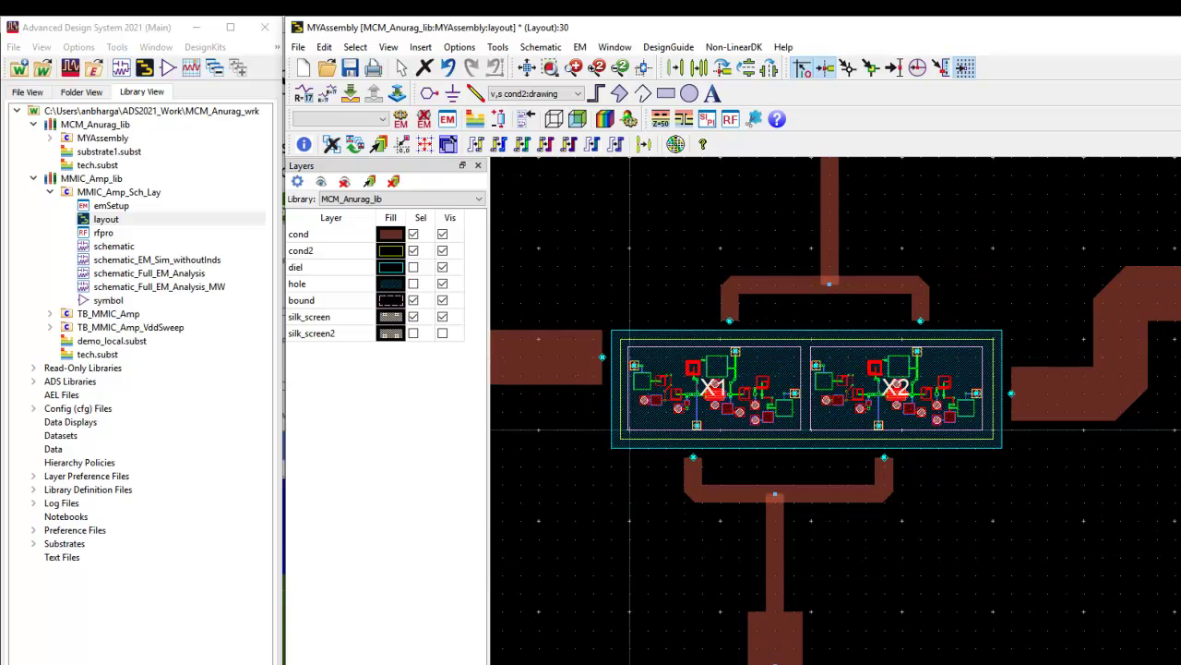
scroll(836, 458, up, 1)
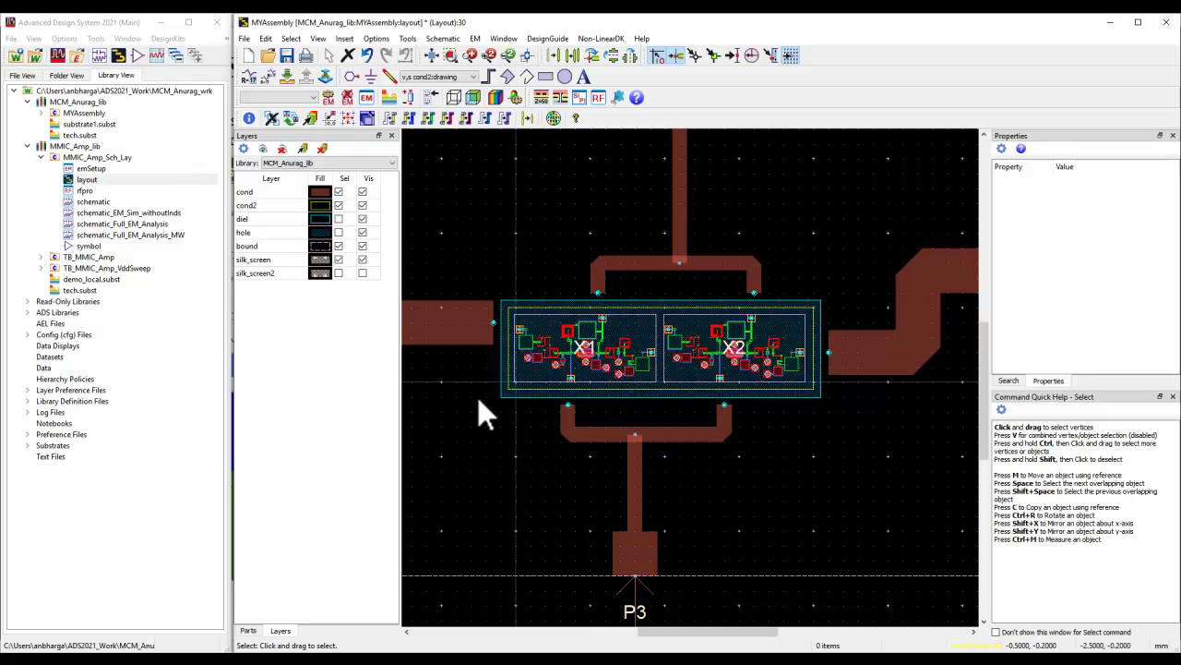
Step: Set the mount layer of both X1 and X2 to cond2, then deselect
right_click(605, 352)
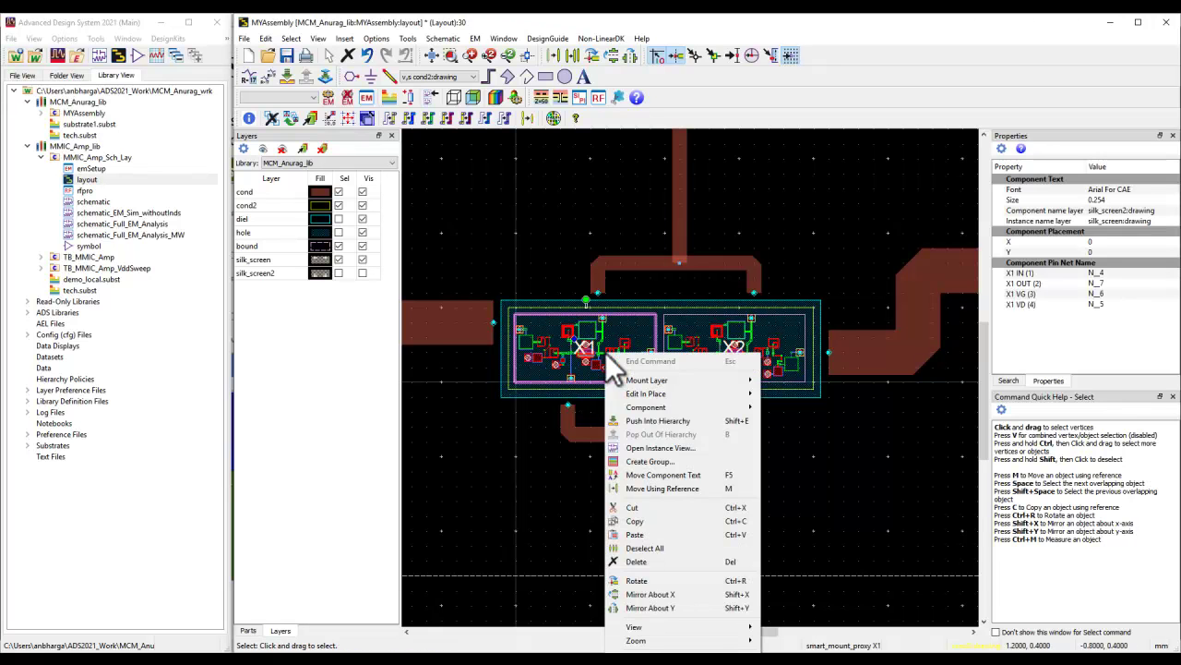
mouse_move(632, 380)
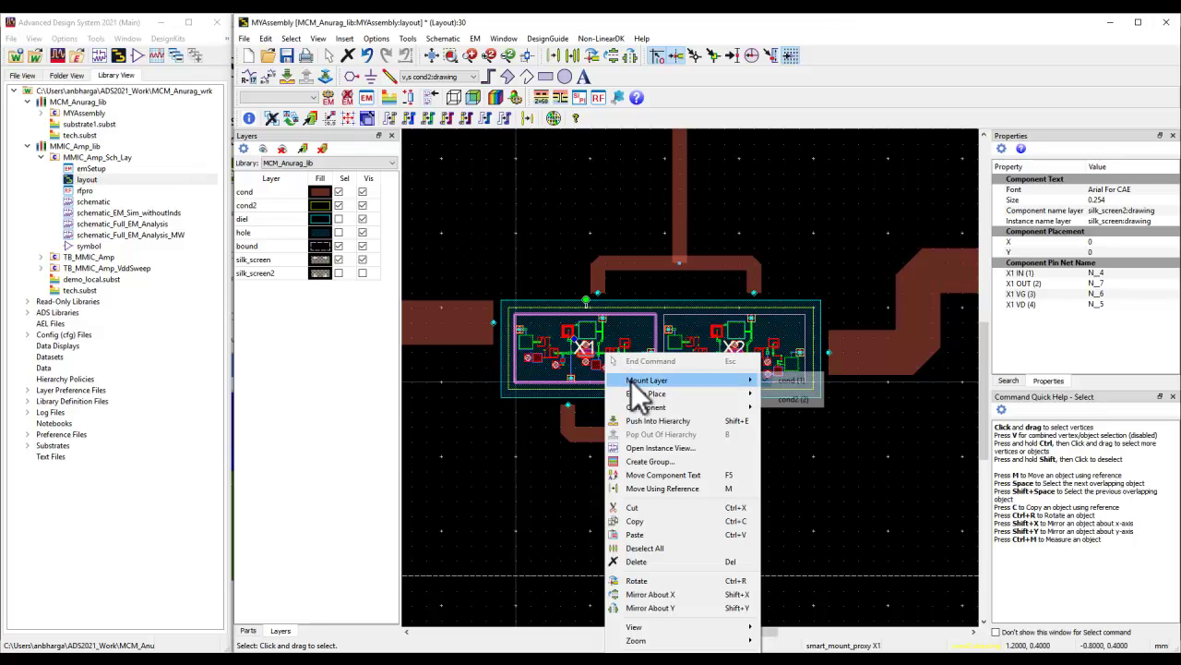
click(789, 400)
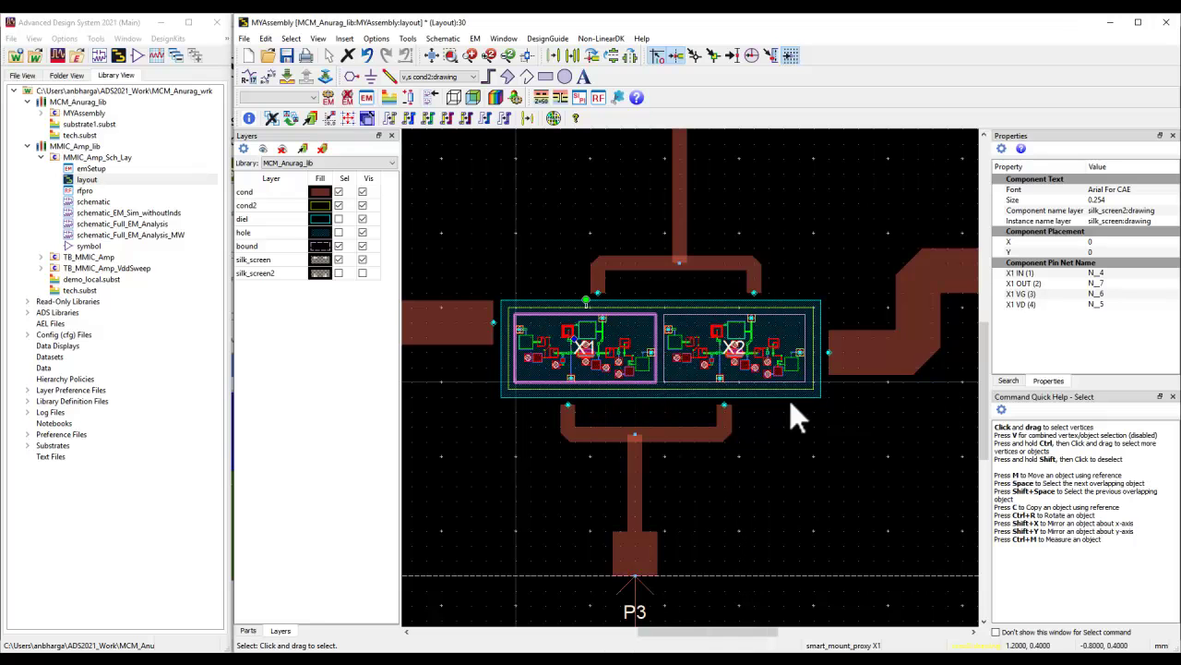
right_click(724, 359)
mouse_move(771, 392)
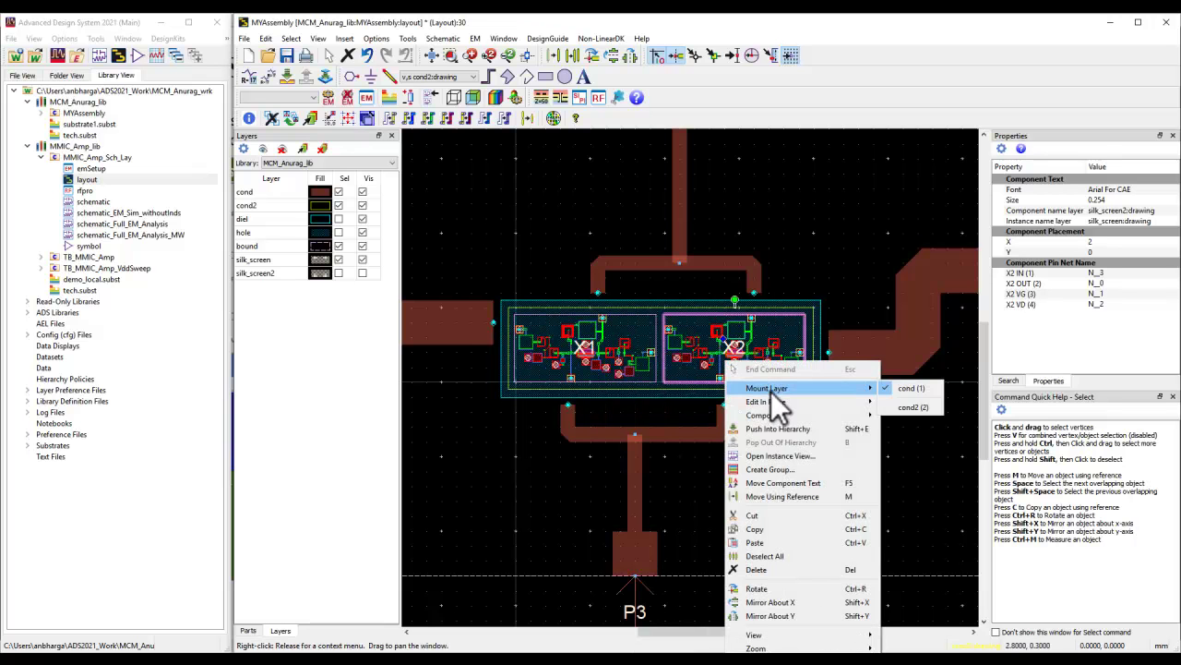
click(908, 409)
click(859, 451)
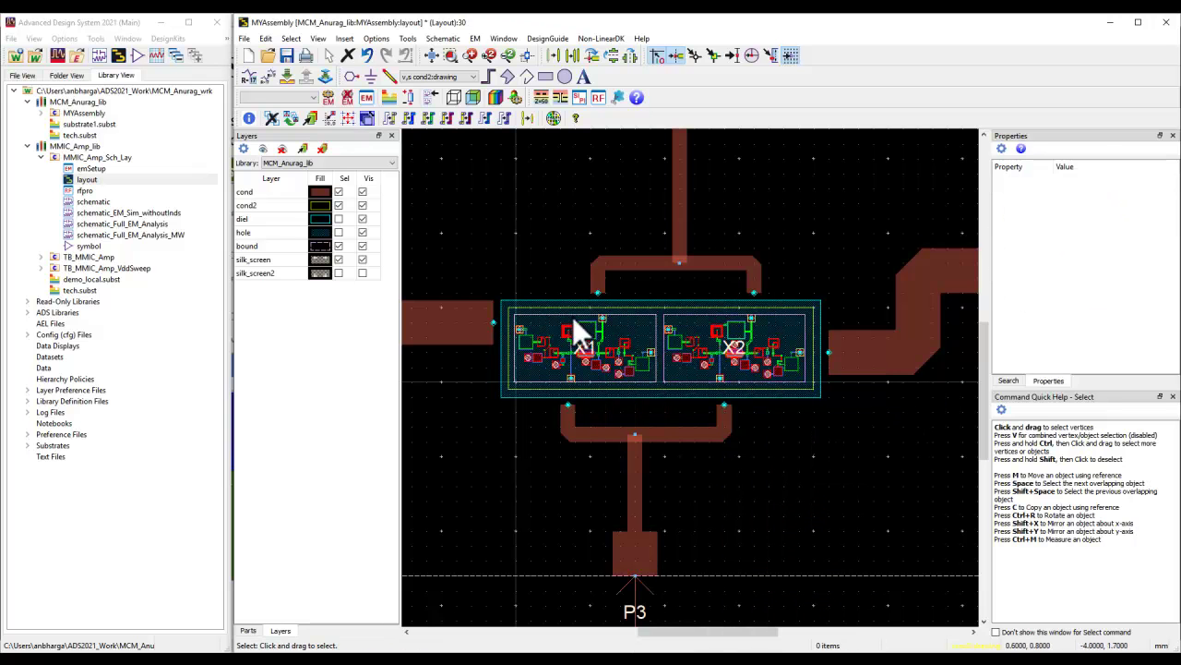
scroll(664, 355, down, 2)
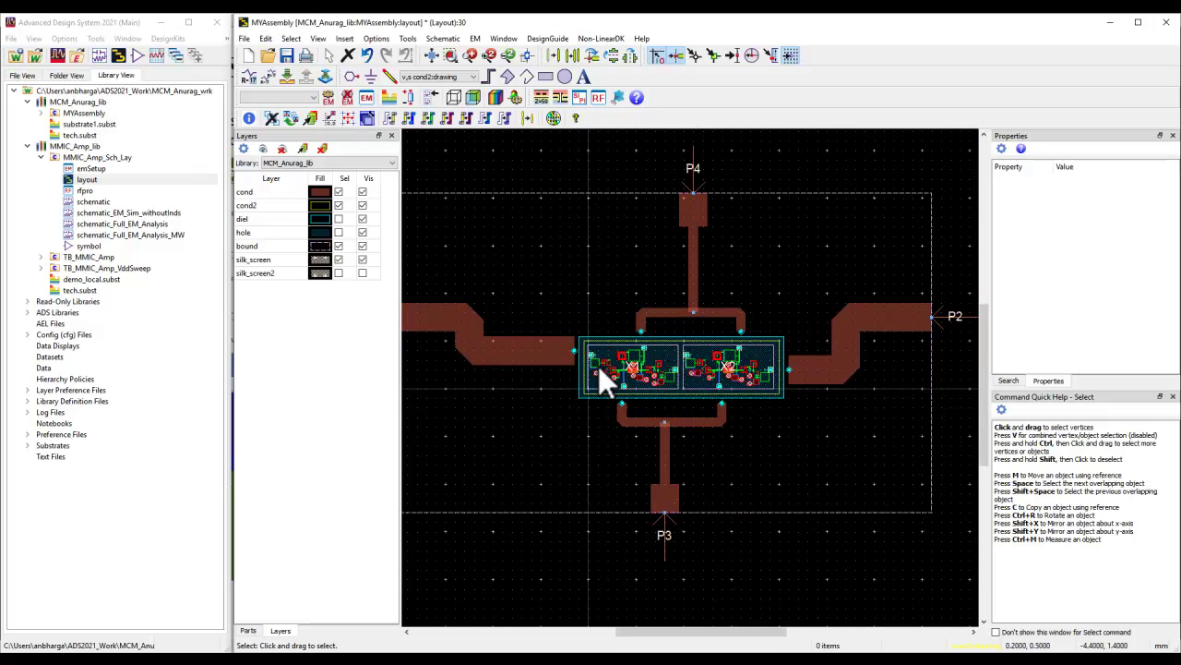
click(344, 39)
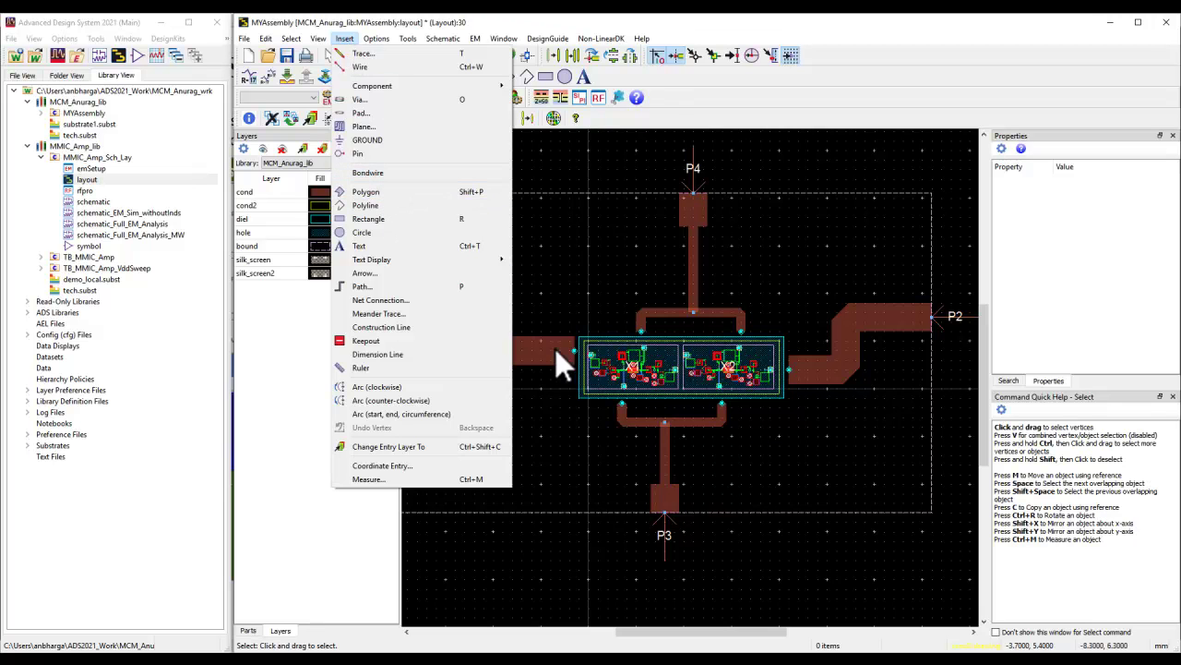
Step: Save the modified MYAssembly layout and launch it in RFPro
click(608, 171)
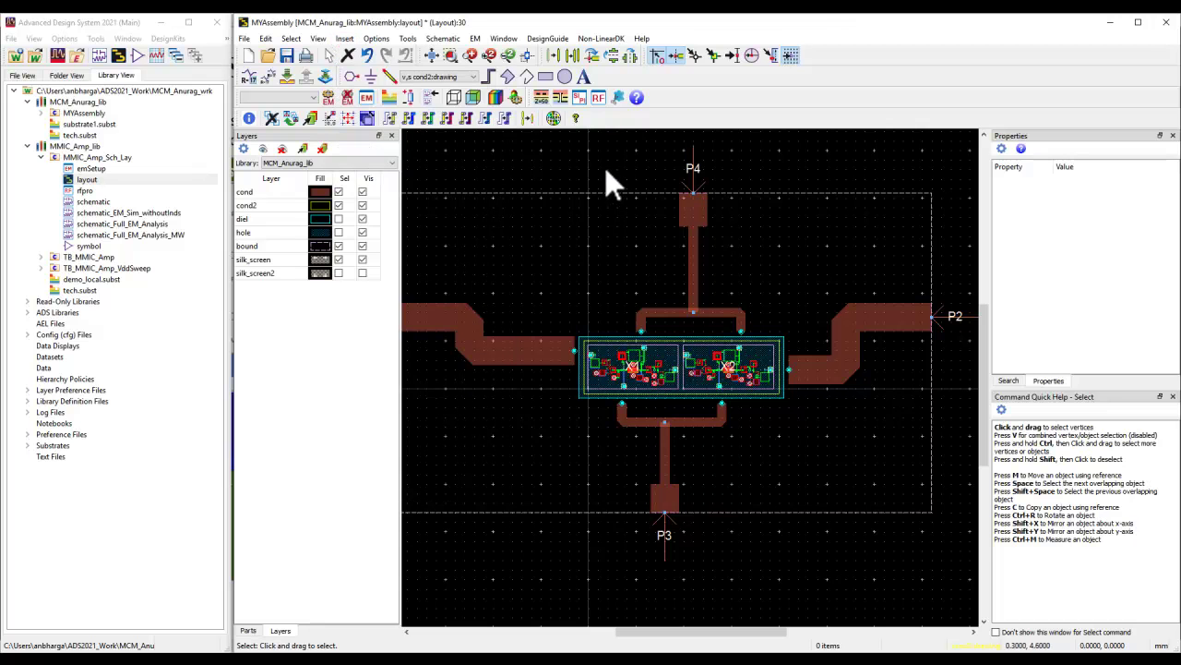
click(598, 98)
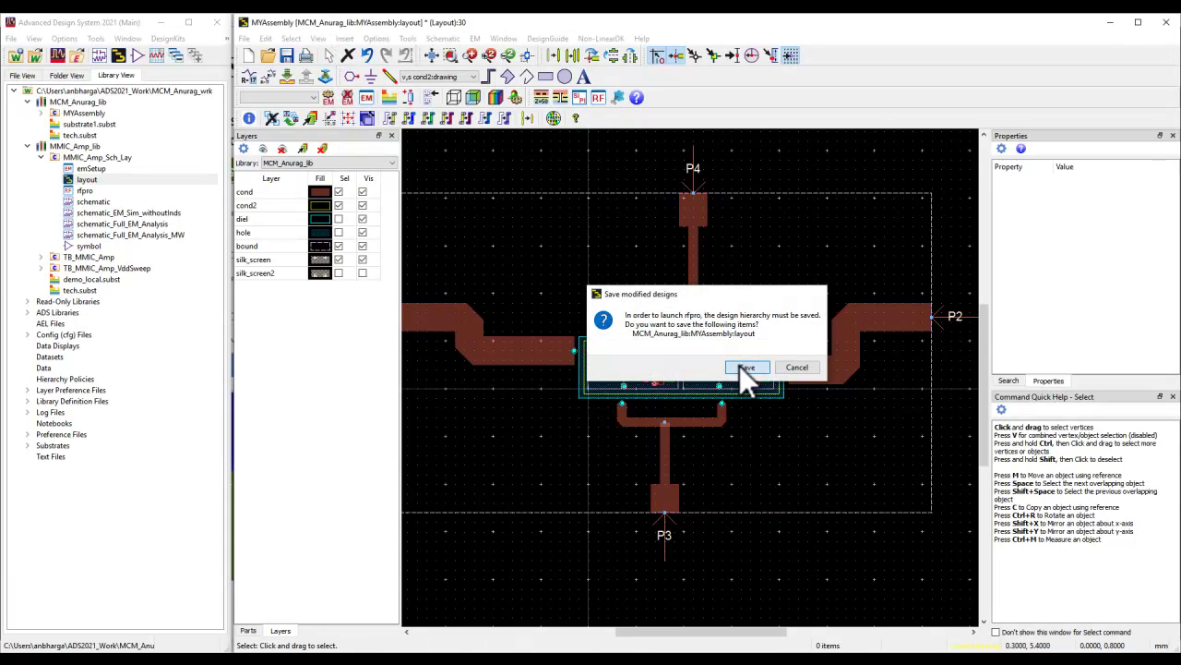
click(740, 366)
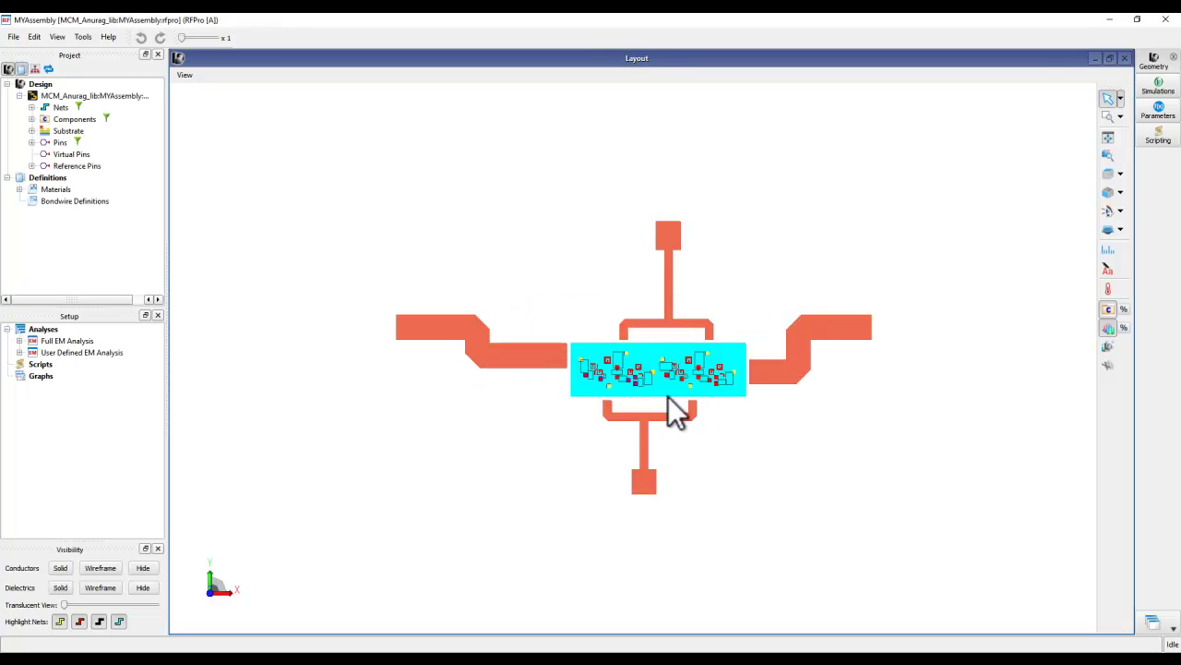
Step: Tilt the layout into 3D perspective and create a new bondwire
drag(677, 413, 691, 359)
scroll(664, 378, up, 5)
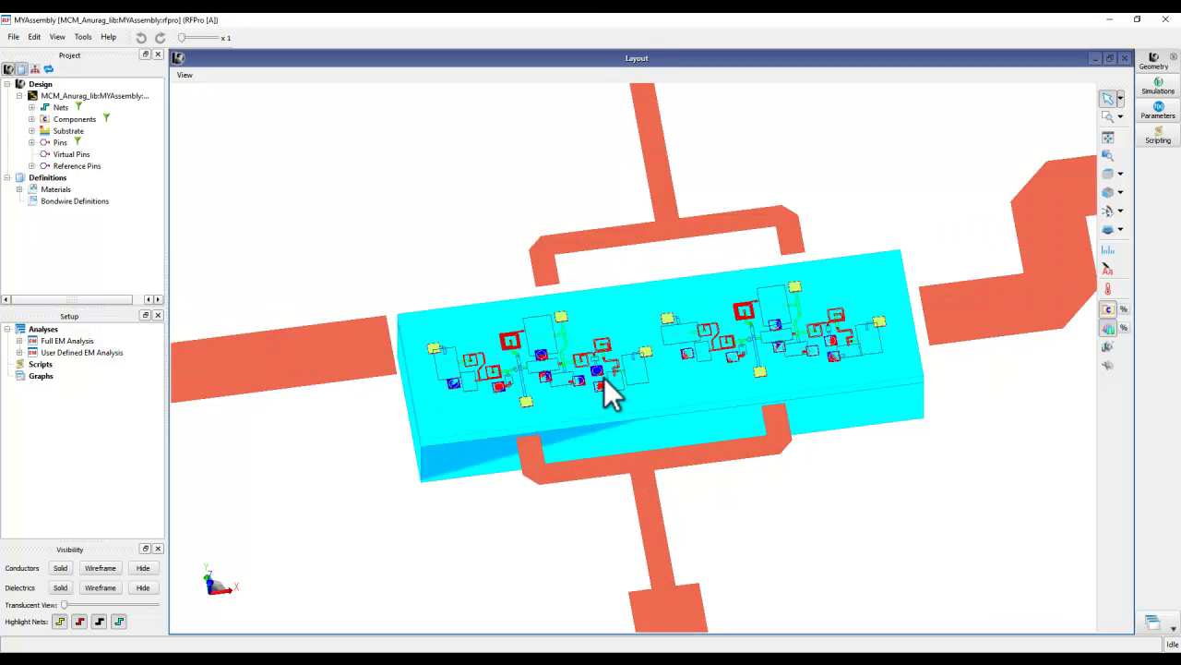
right_click(353, 177)
mouse_move(367, 184)
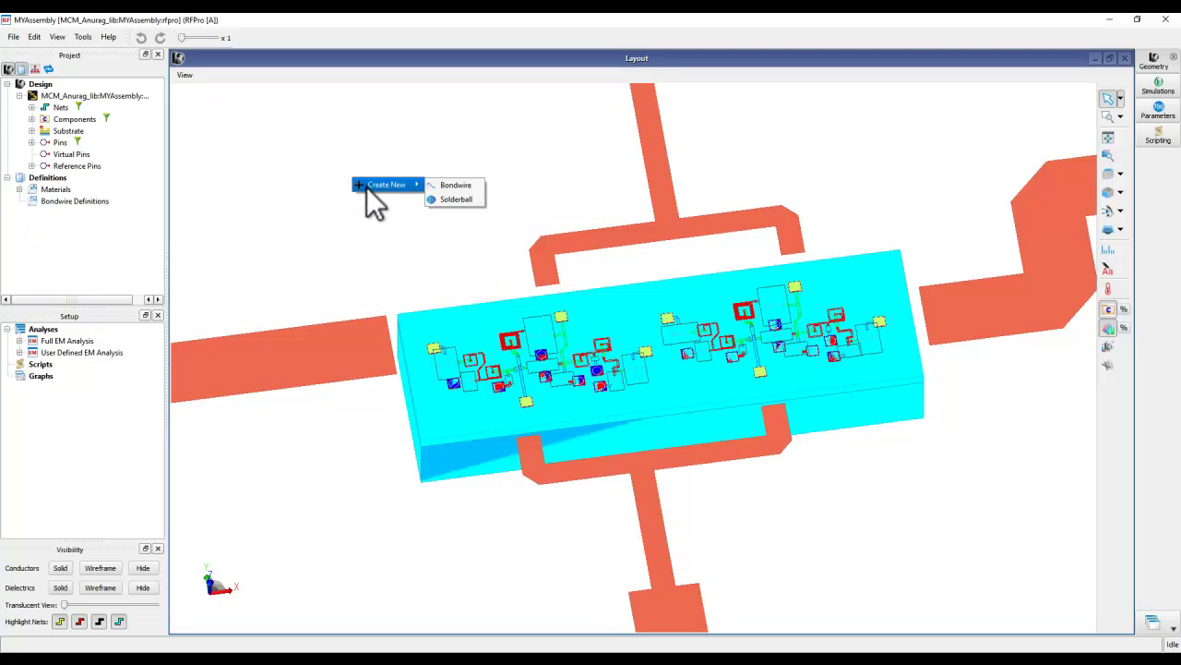
click(451, 187)
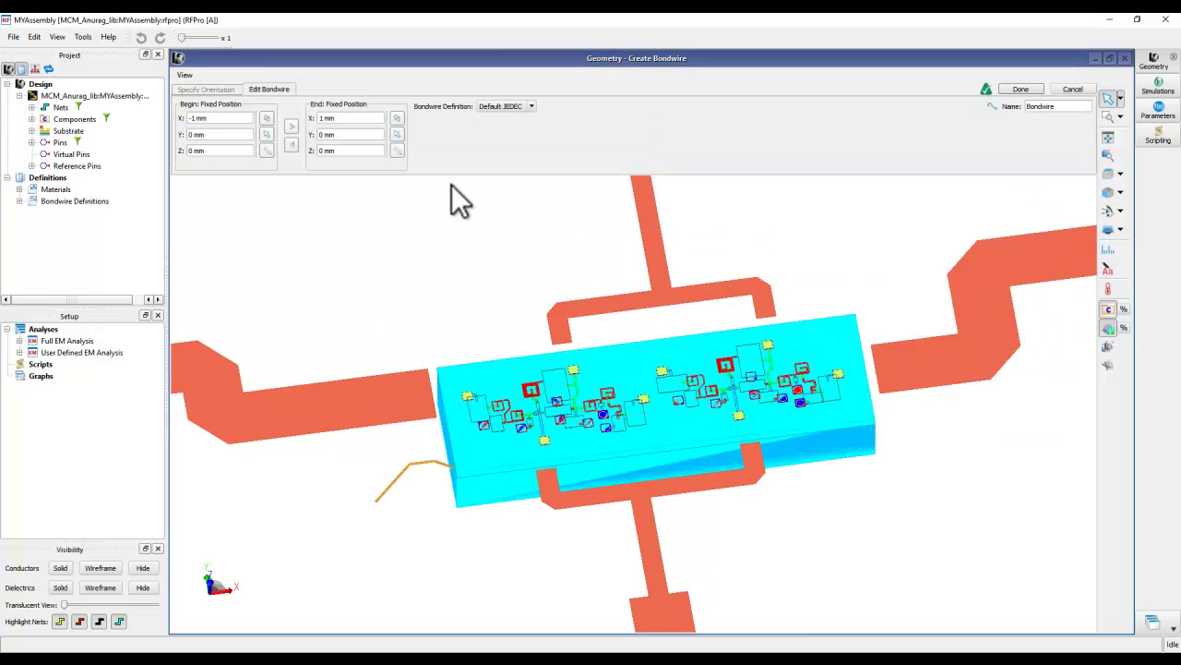
Step: Route the bondwire from the first chip's pad to the second chip's pad and finish it
scroll(648, 409, up, 4)
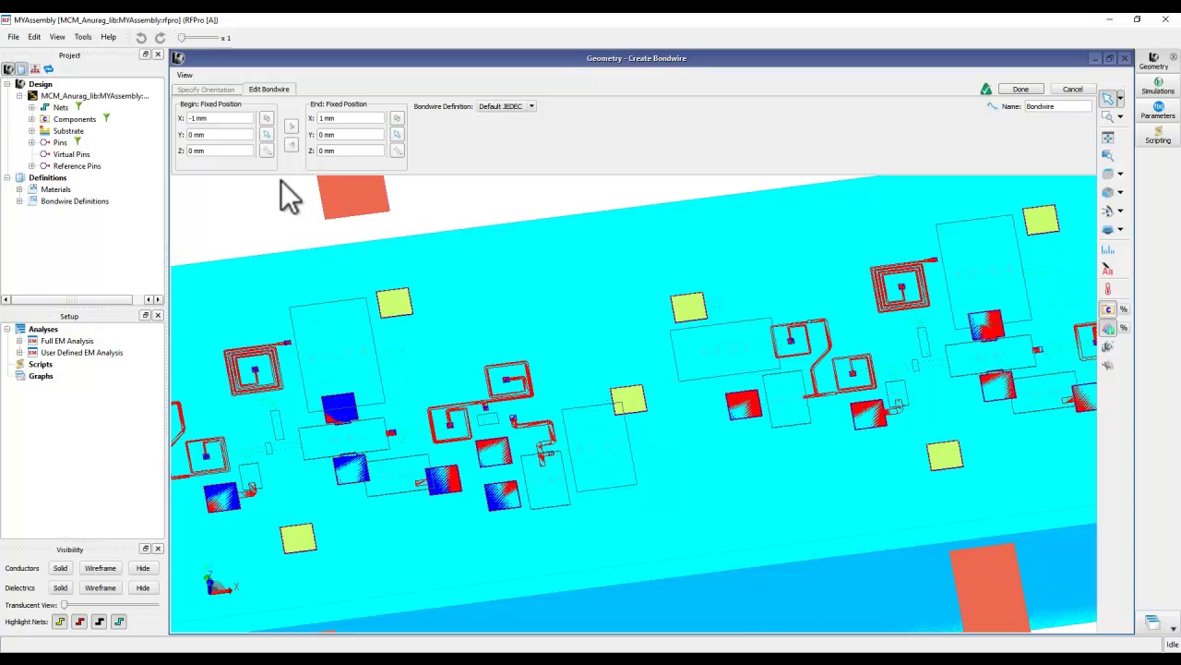
click(265, 133)
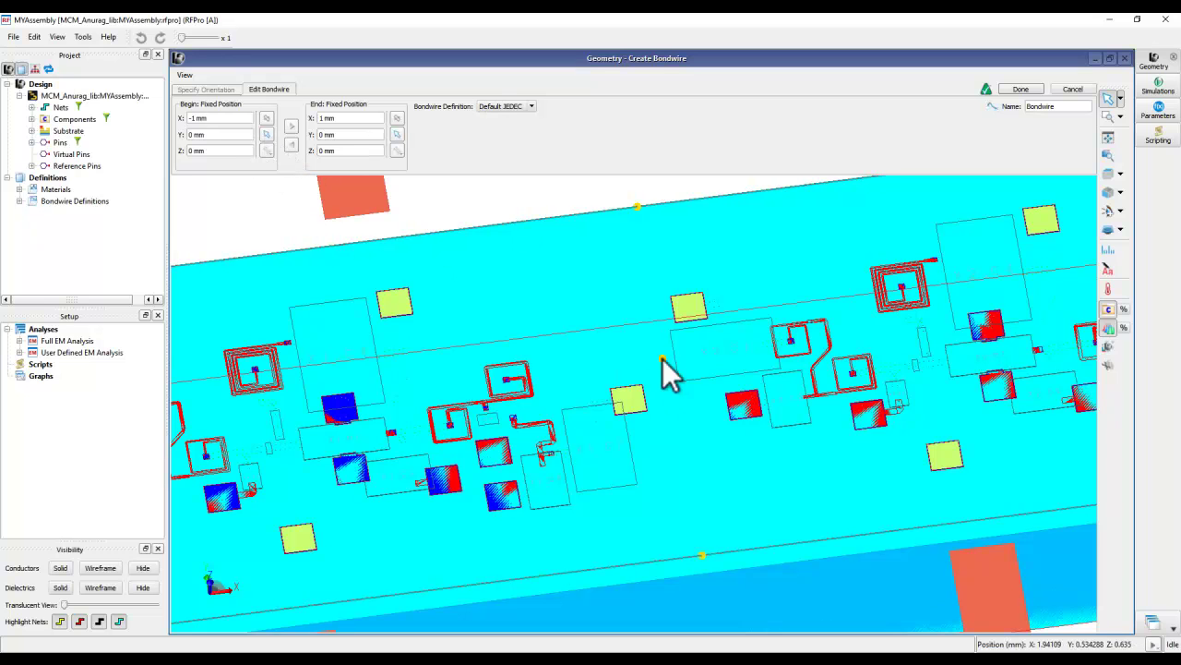
click(631, 413)
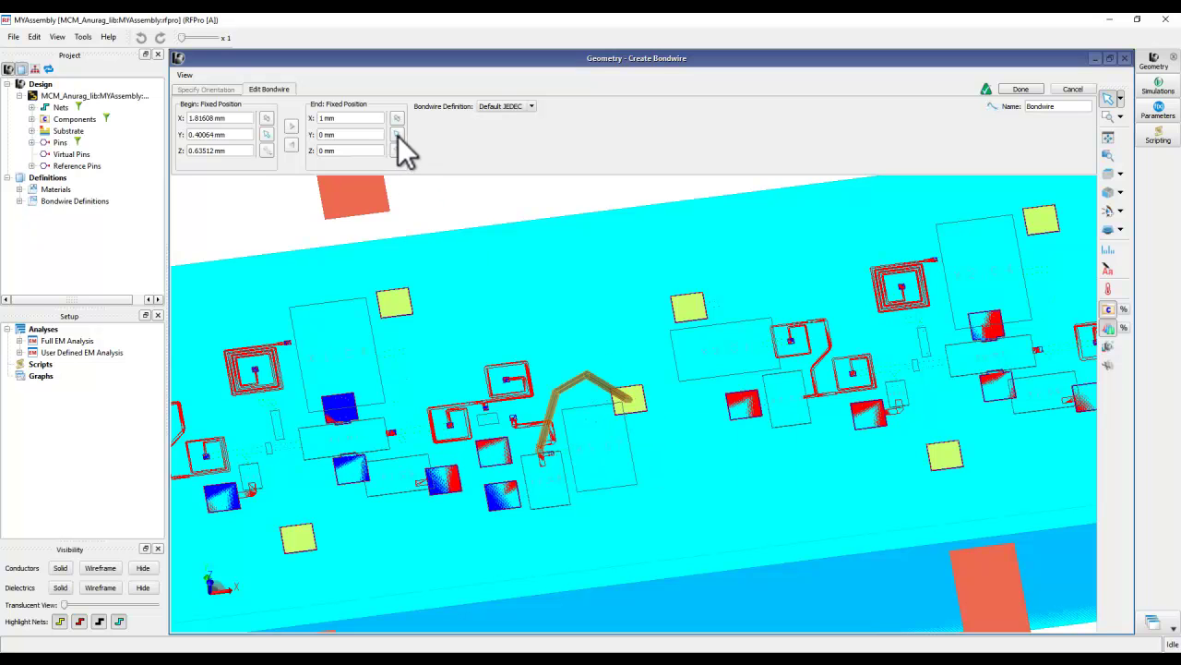
click(691, 317)
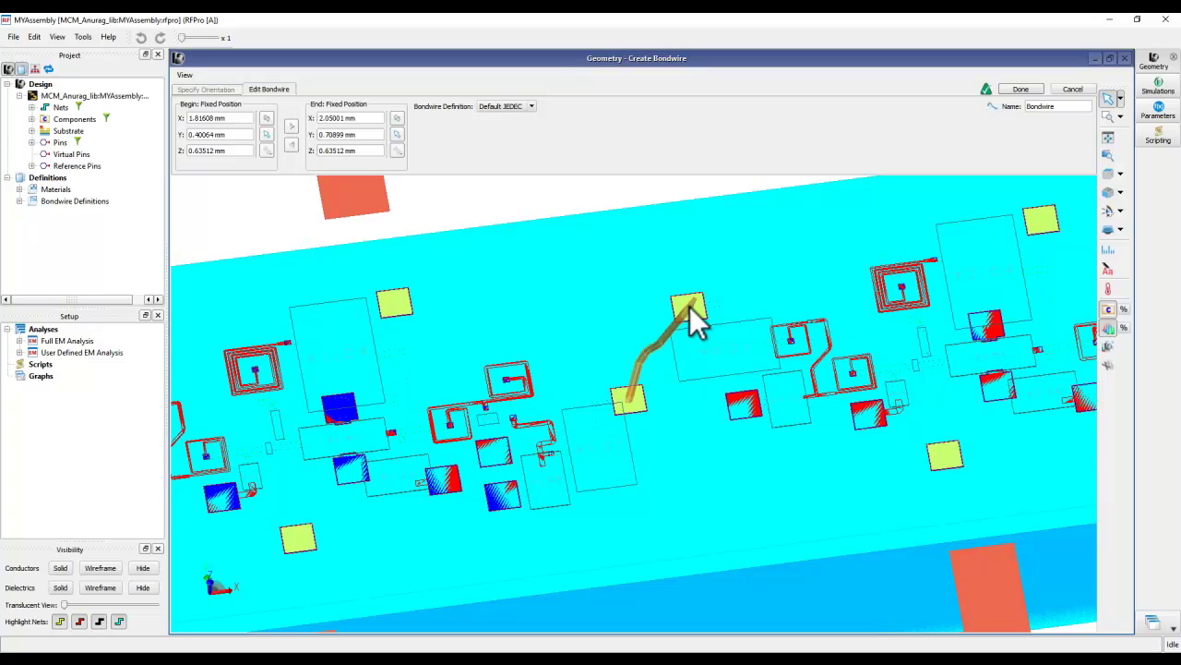
scroll(536, 396, down, 3)
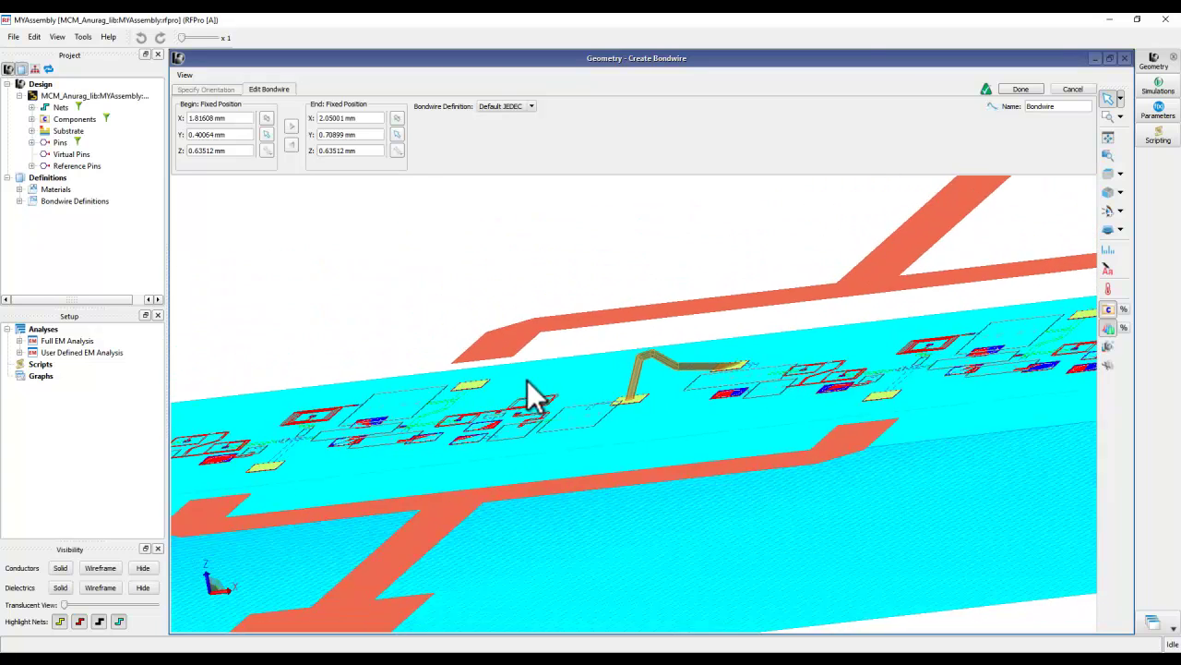
scroll(650, 445, up, 3)
scroll(634, 421, down, 2)
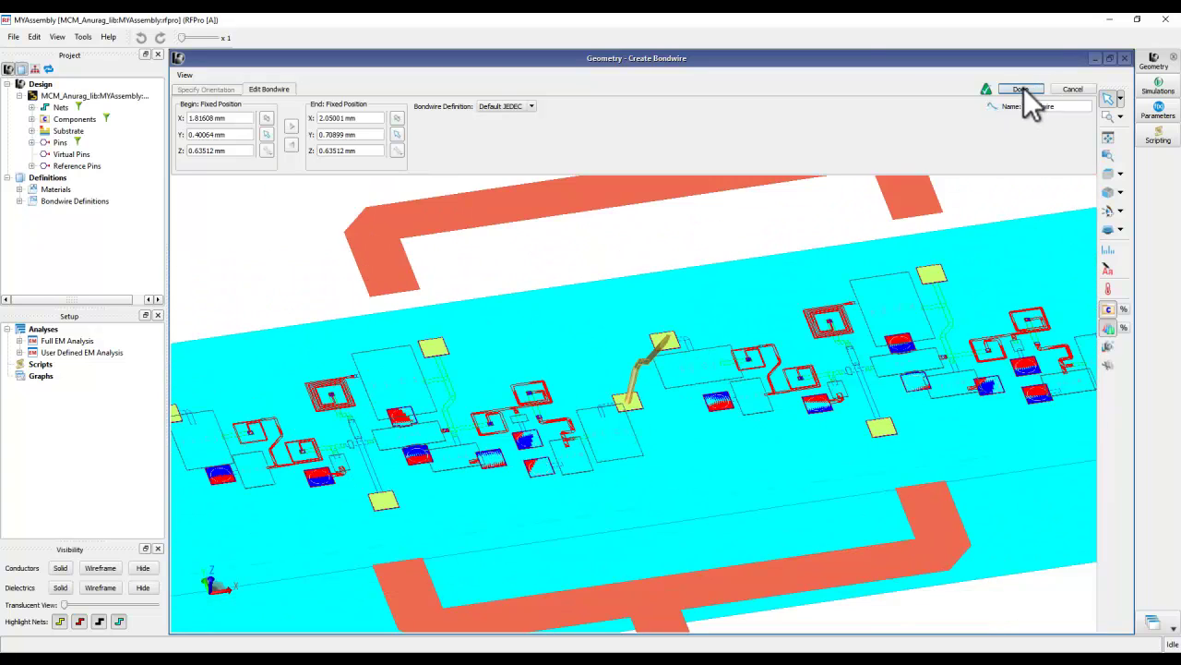
click(1021, 88)
scroll(796, 236, down, 3)
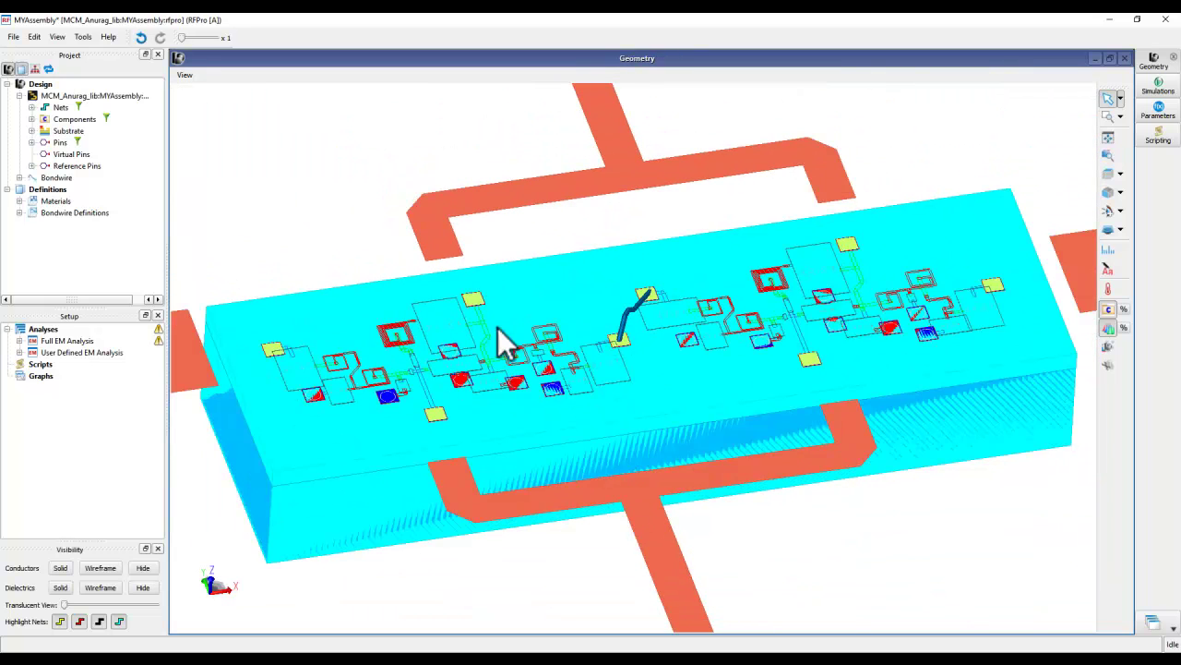
Step: Expand Bondwire Definitions and view the Default JEDEC profile without changes
scroll(545, 325, down, 2)
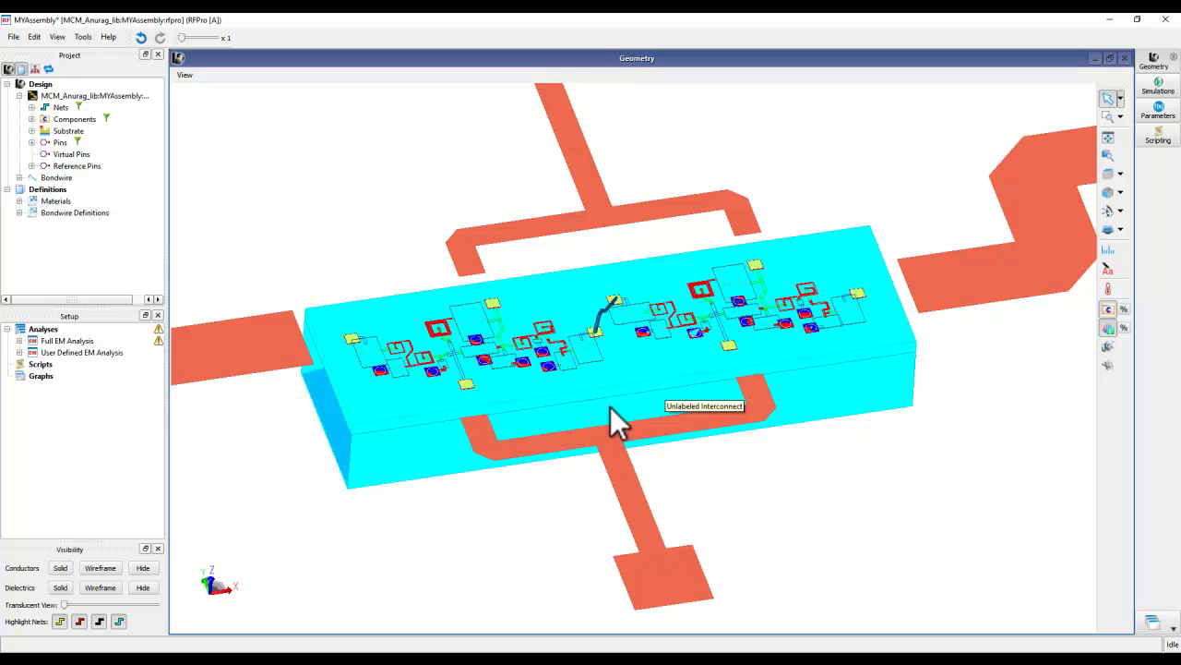
click(19, 212)
double_click(68, 227)
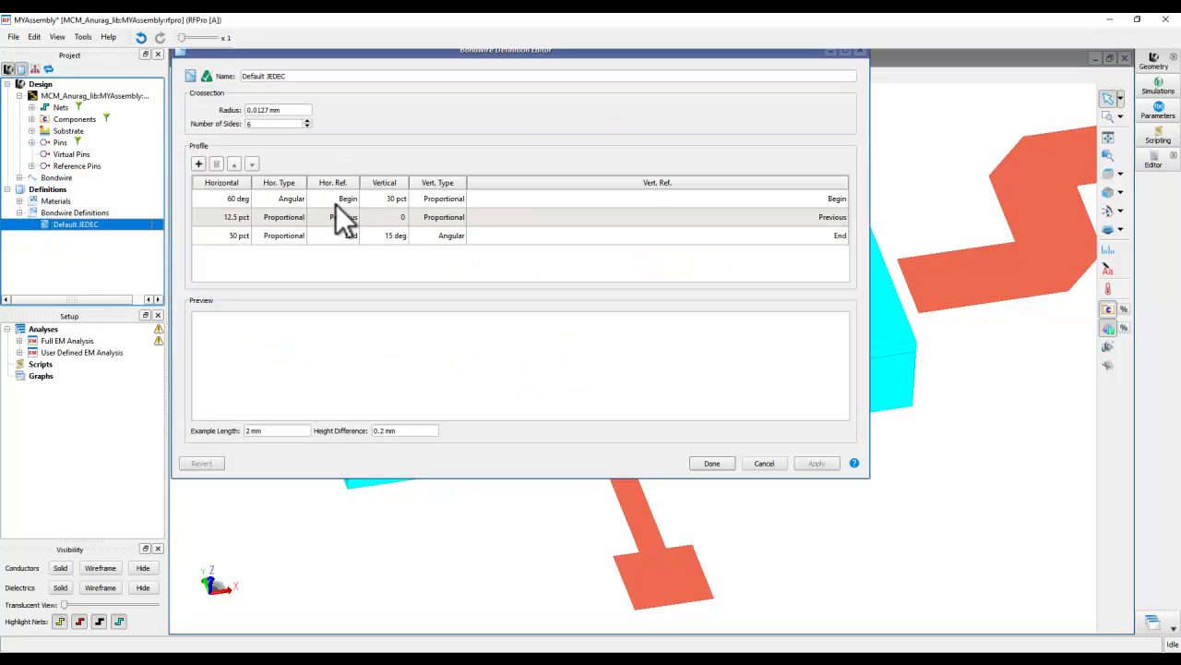
click(859, 53)
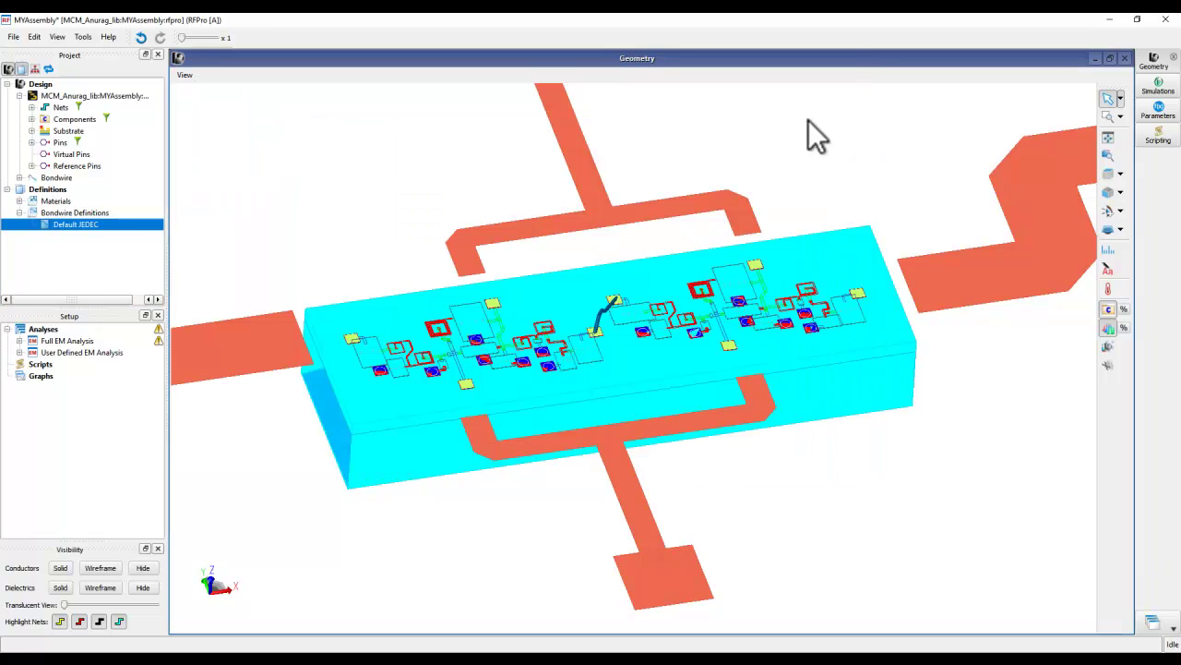
Step: Expand the Materials definitions, select Copper, and orbit the bondwired assembly in 3D
click(19, 200)
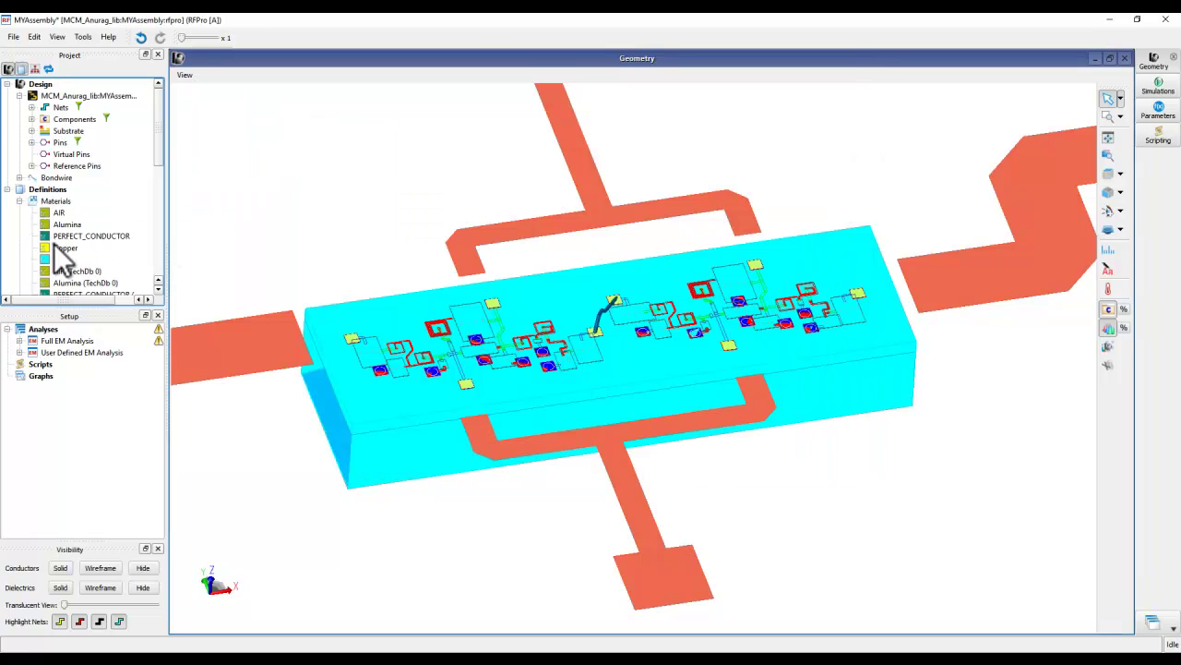
mouse_move(59, 250)
mouse_down()
mouse_move(72, 250)
mouse_move(61, 192)
mouse_move(77, 258)
mouse_up()
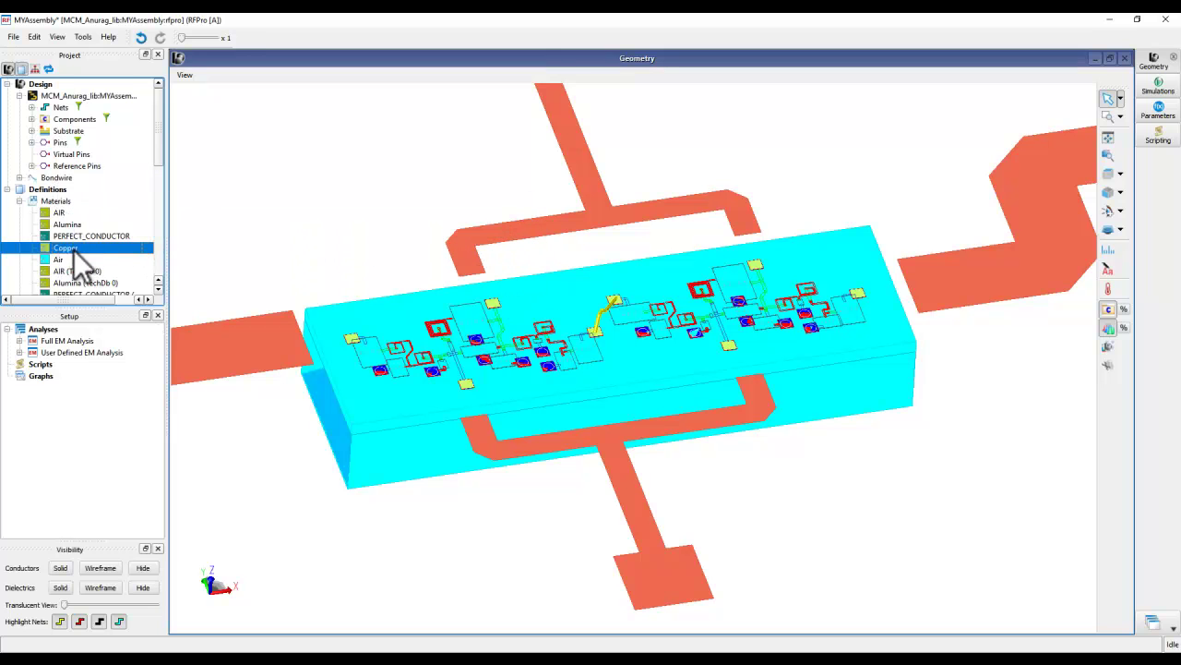
scroll(78, 259, down, 4)
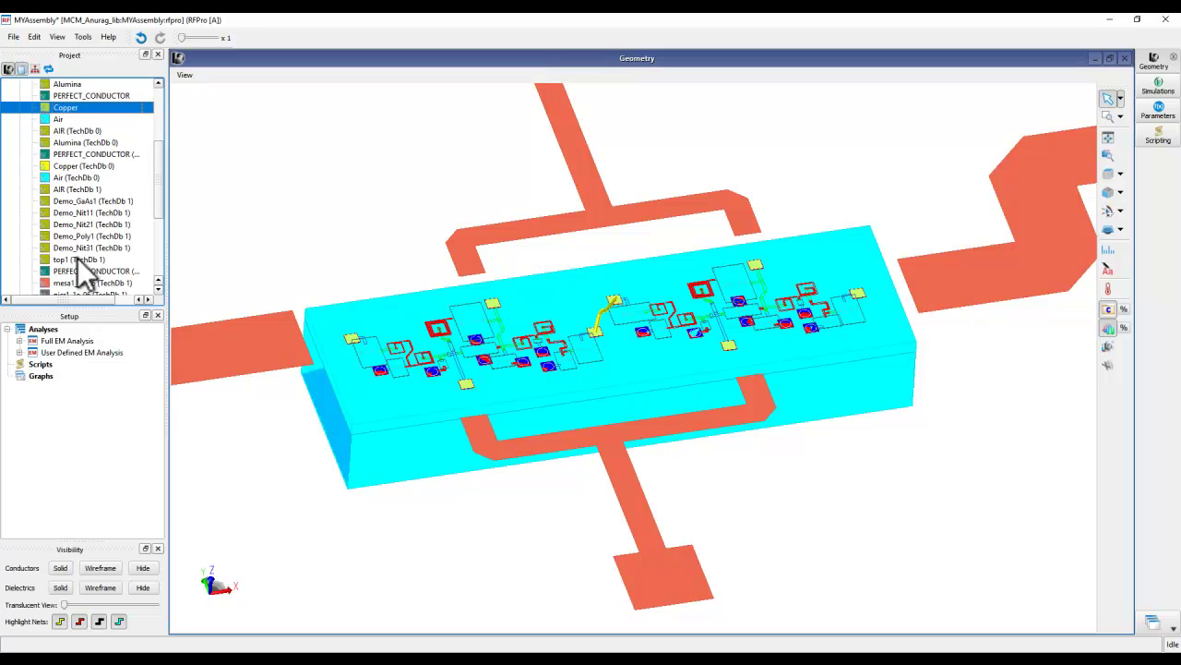
scroll(78, 257, up, 4)
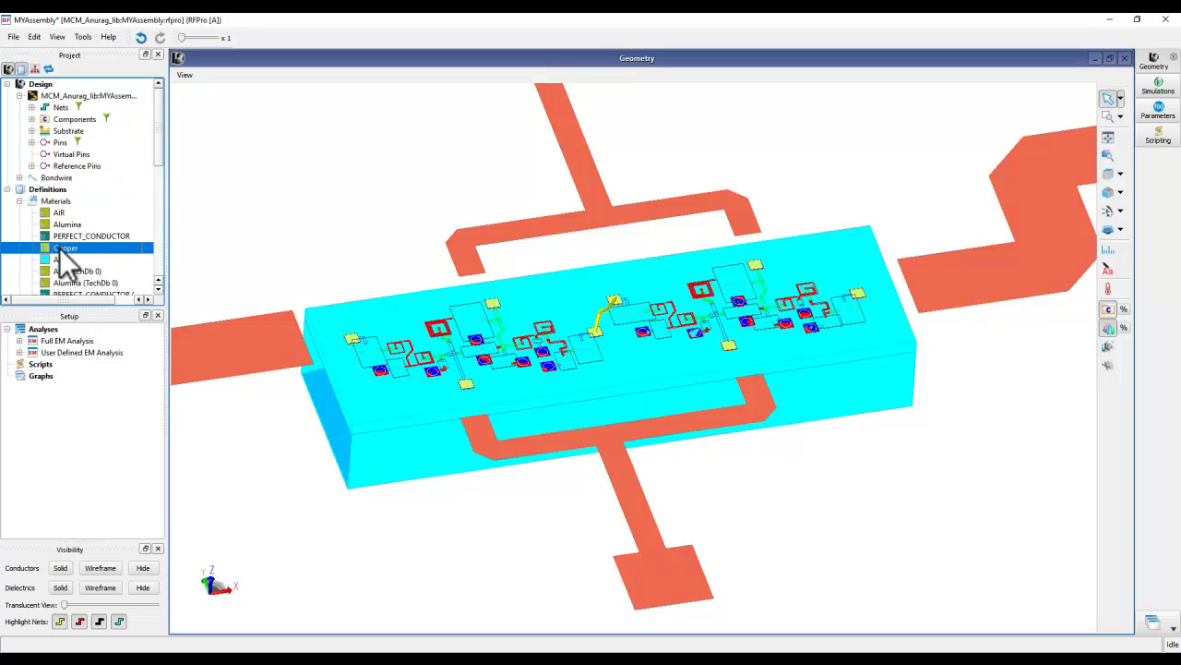
mouse_move(650, 340)
mouse_down()
mouse_move(452, 309)
mouse_move(646, 337)
mouse_up()
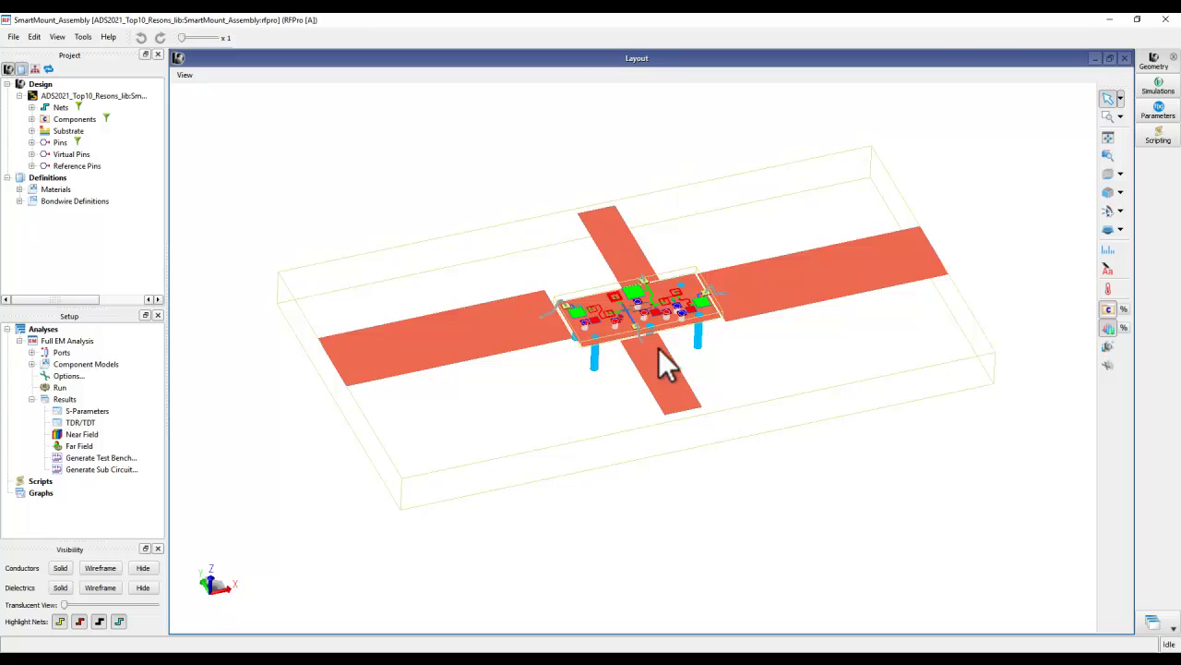
Step: Tilt the board edge-on and check the Full EM analysis simulator settings without changing them
scroll(659, 348, up, 3)
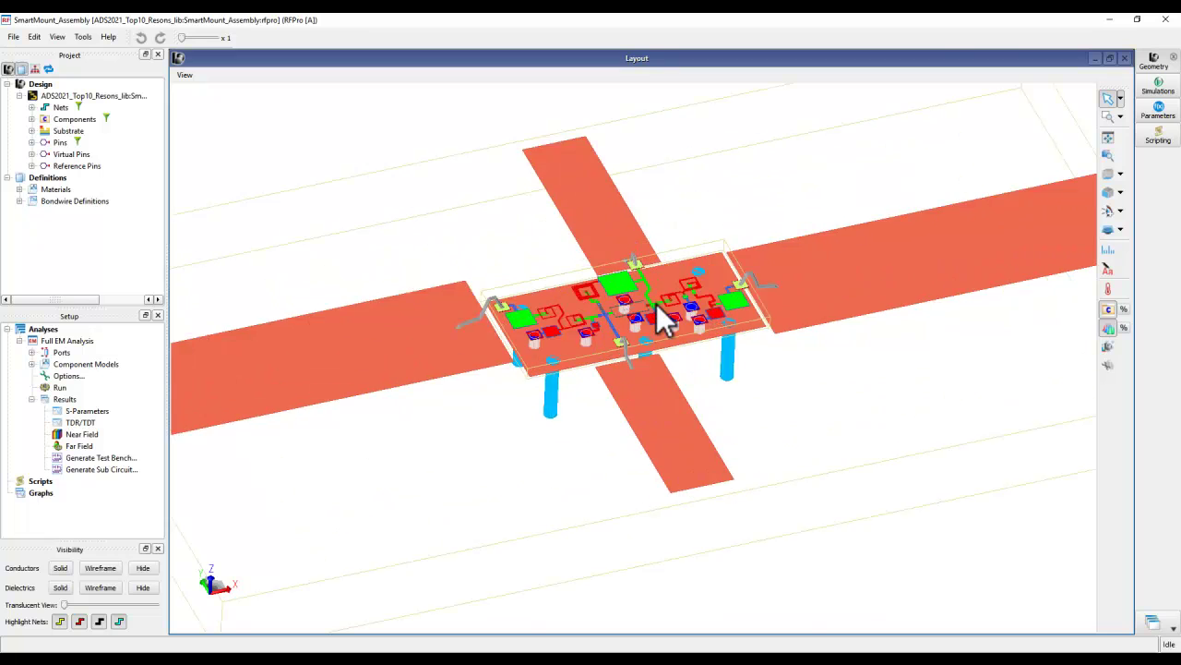
drag(657, 303, 633, 401)
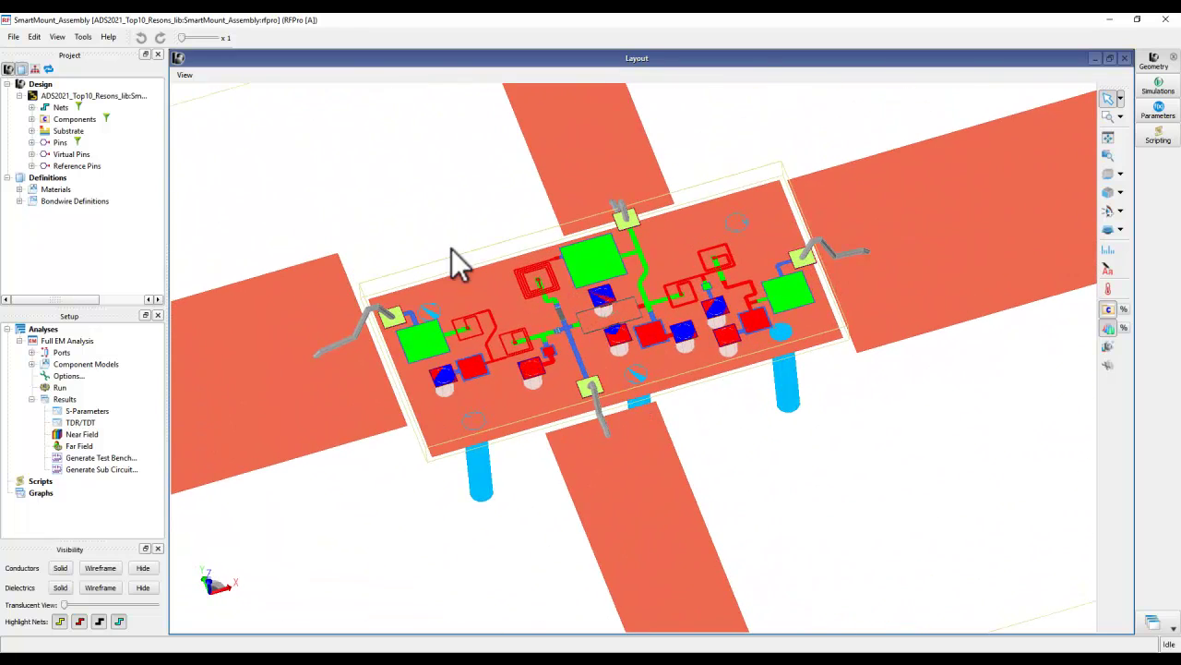
scroll(669, 274, down, 5)
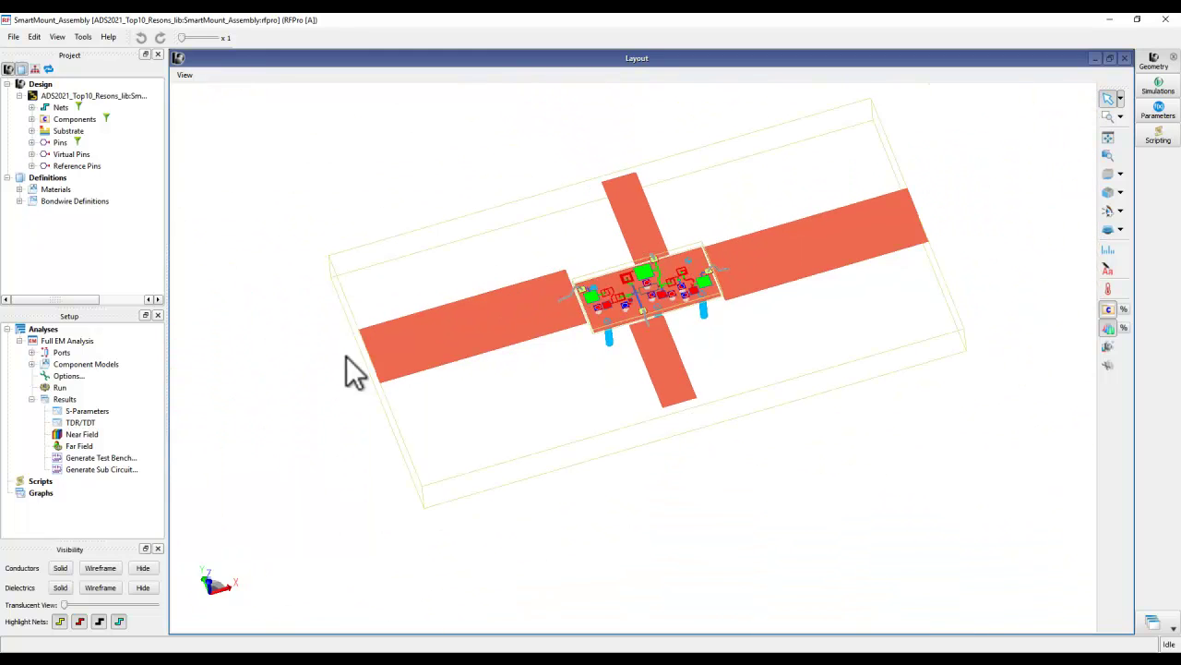
double_click(66, 377)
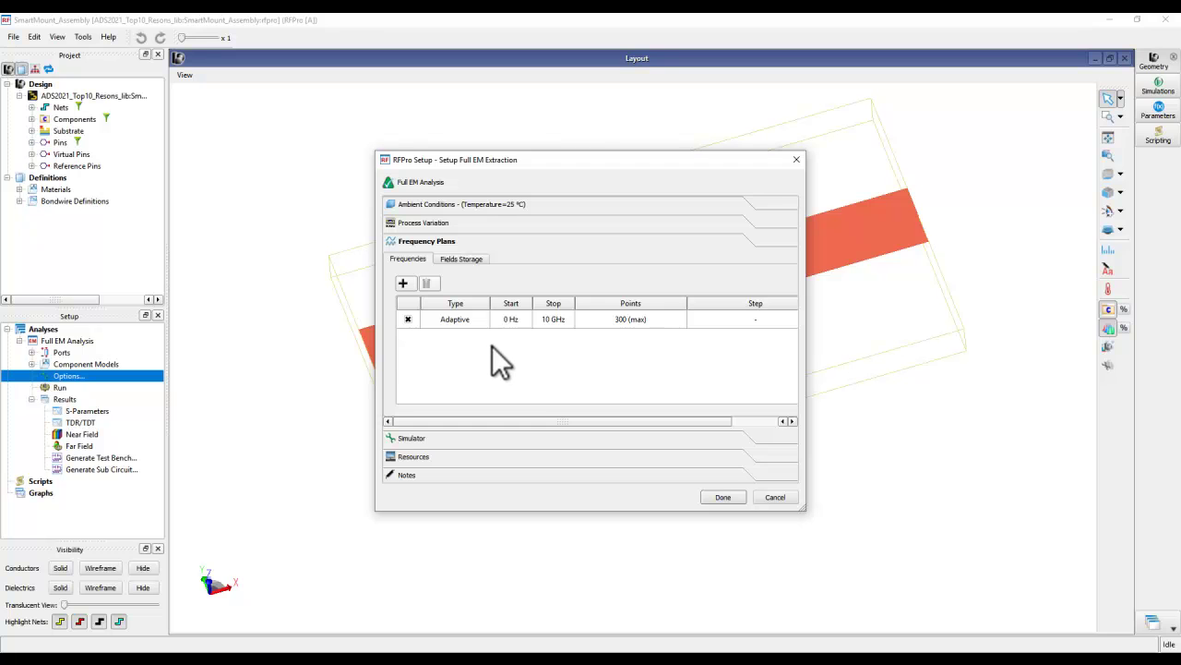
click(473, 437)
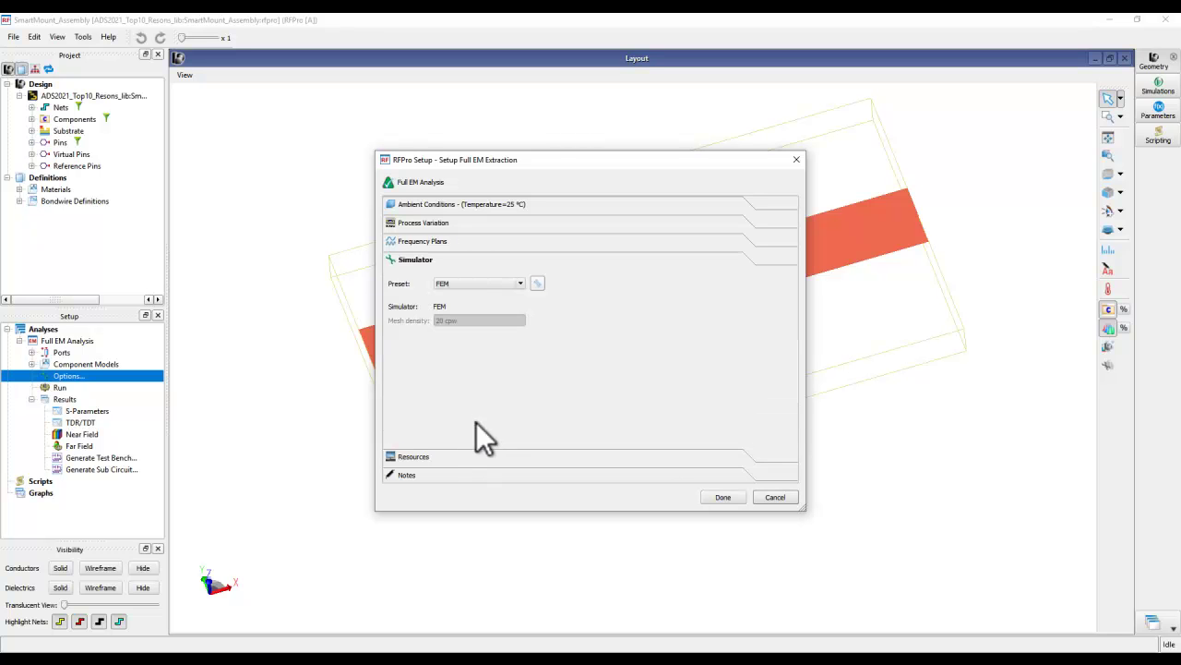
click(766, 491)
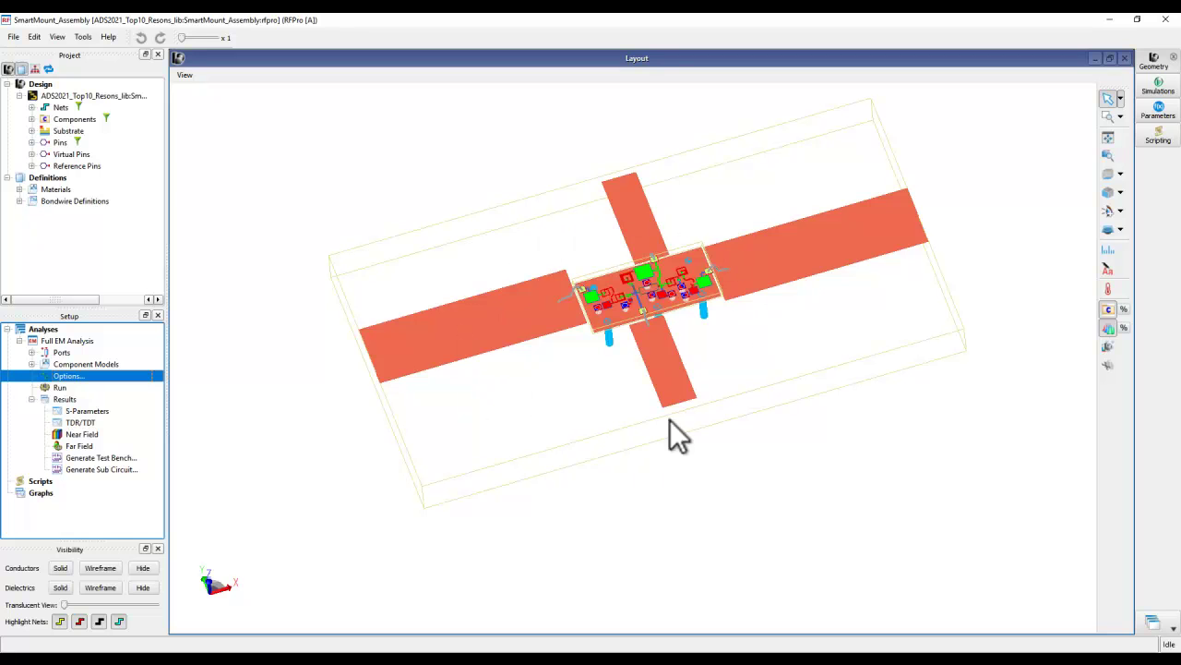
Step: Select the demo_fet1 component model and open the Full EM S-parameter results
click(30, 364)
click(102, 375)
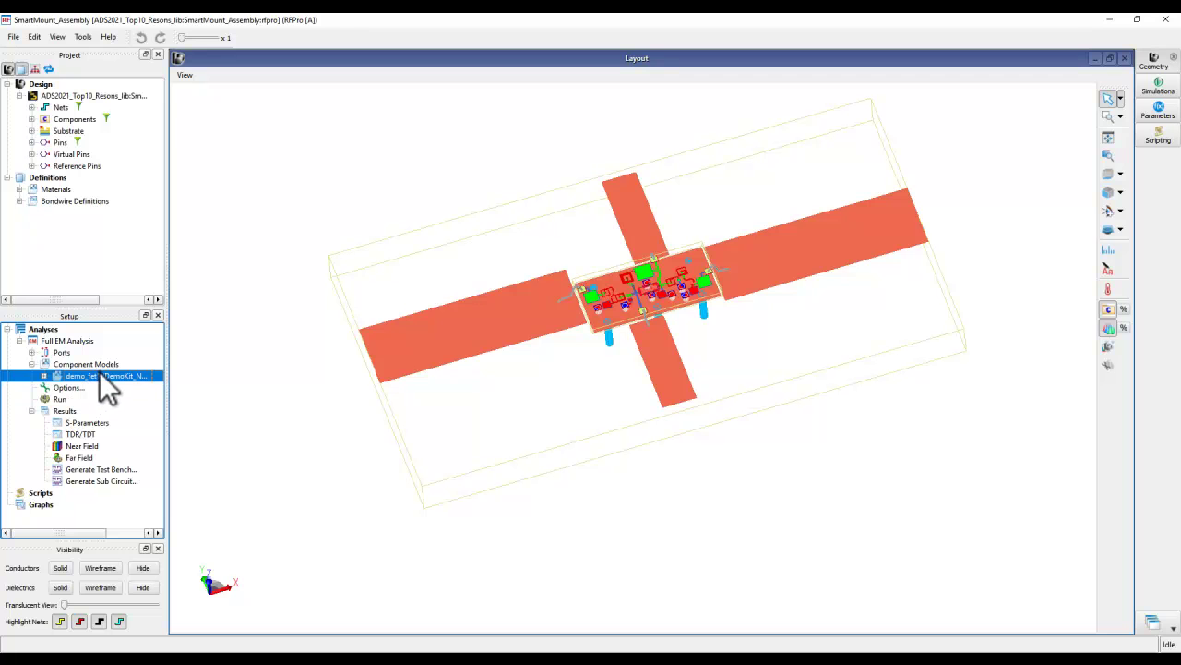
double_click(89, 424)
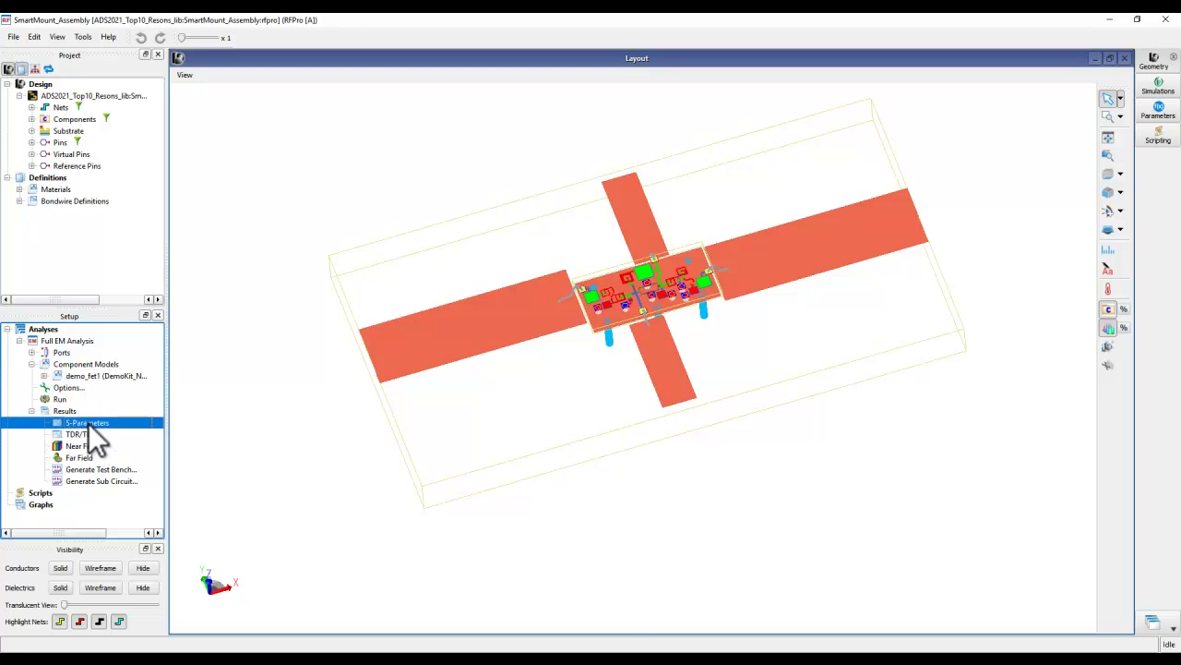
Step: Plot reflection curves for ports 1–4 and the 3-to-4 and 2-to-4 transmissions, then close the results
click(608, 315)
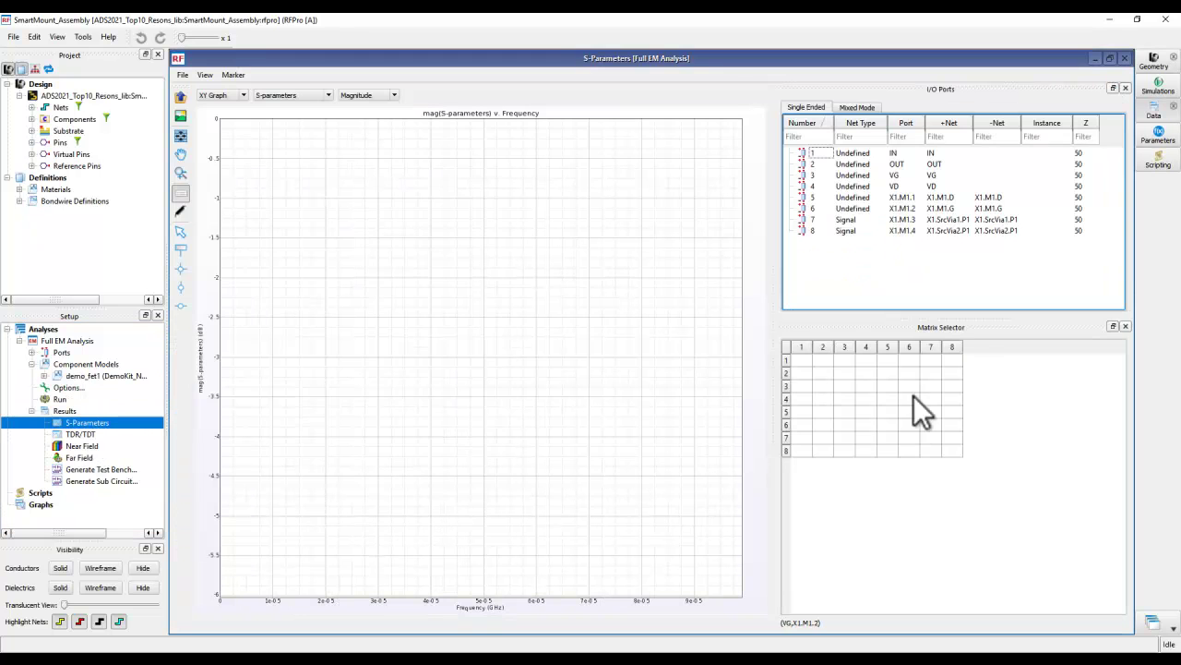
click(803, 361)
click(819, 374)
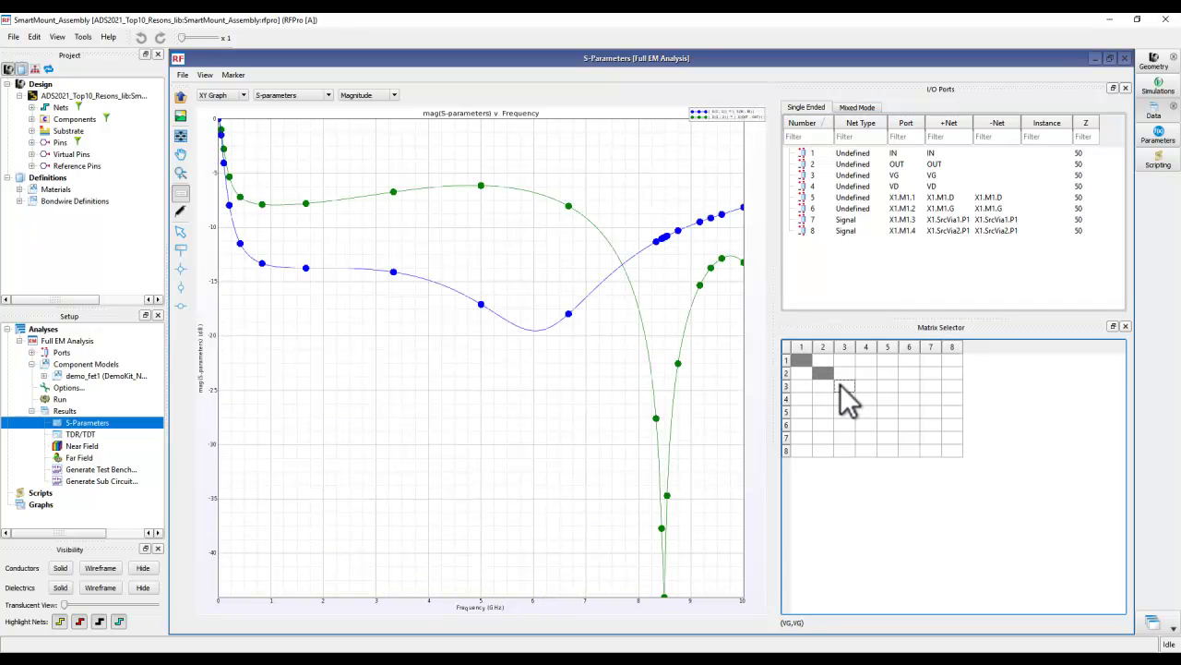
click(841, 385)
click(871, 395)
click(872, 386)
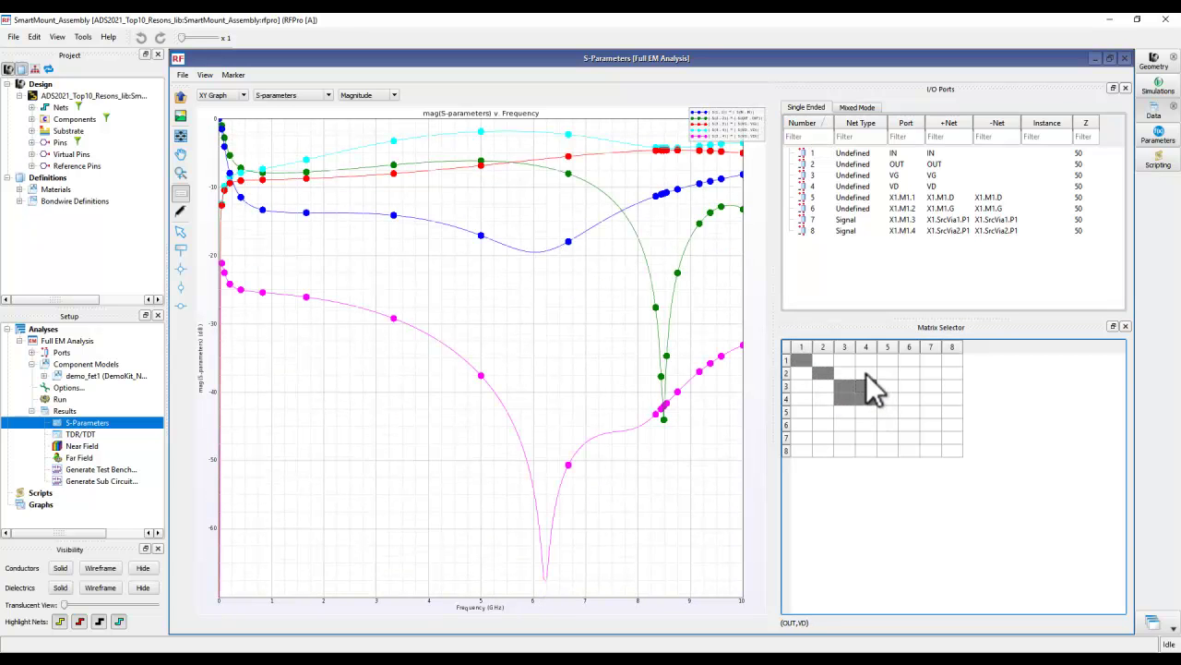
click(866, 373)
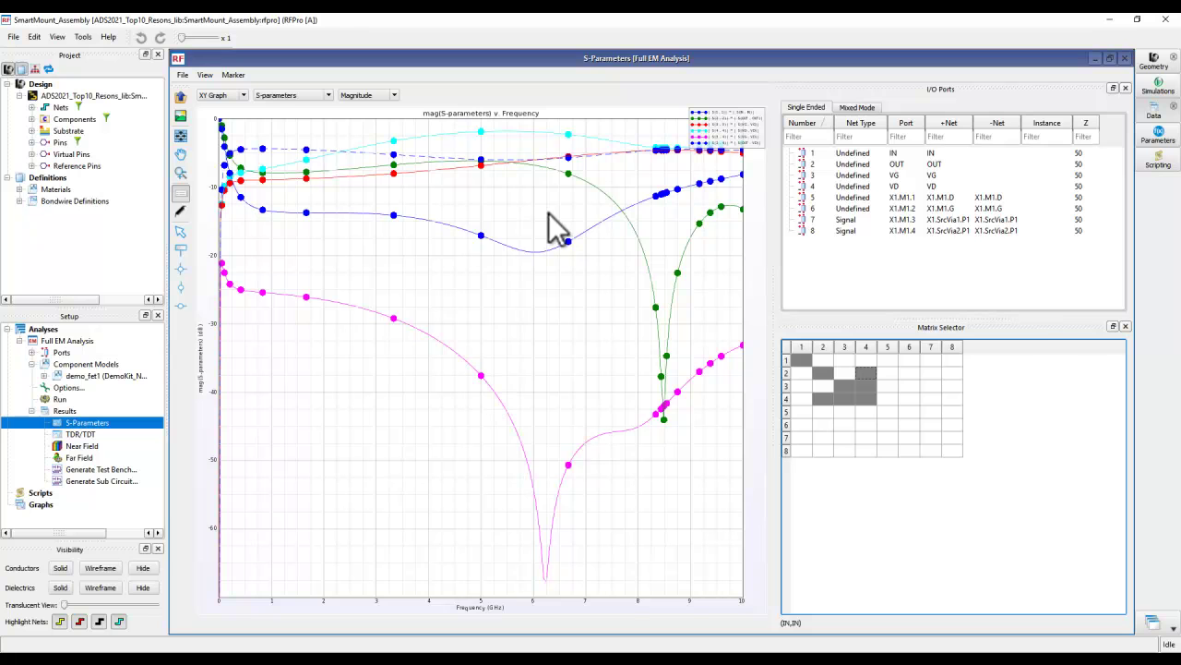
click(1125, 58)
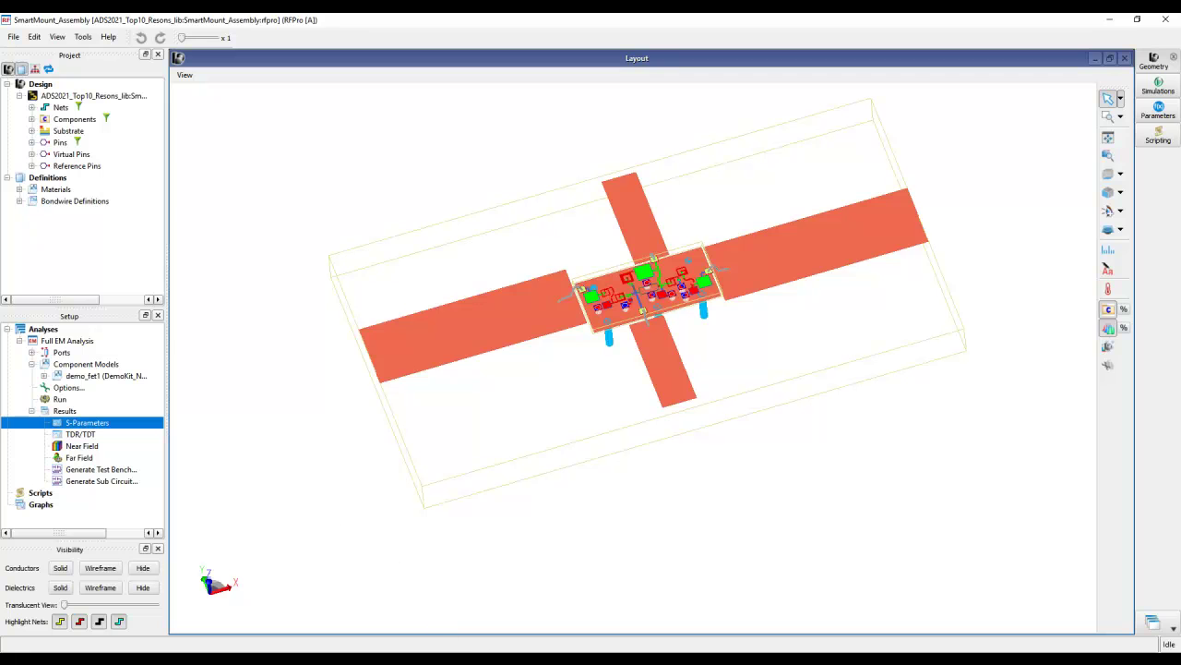
click(604, 633)
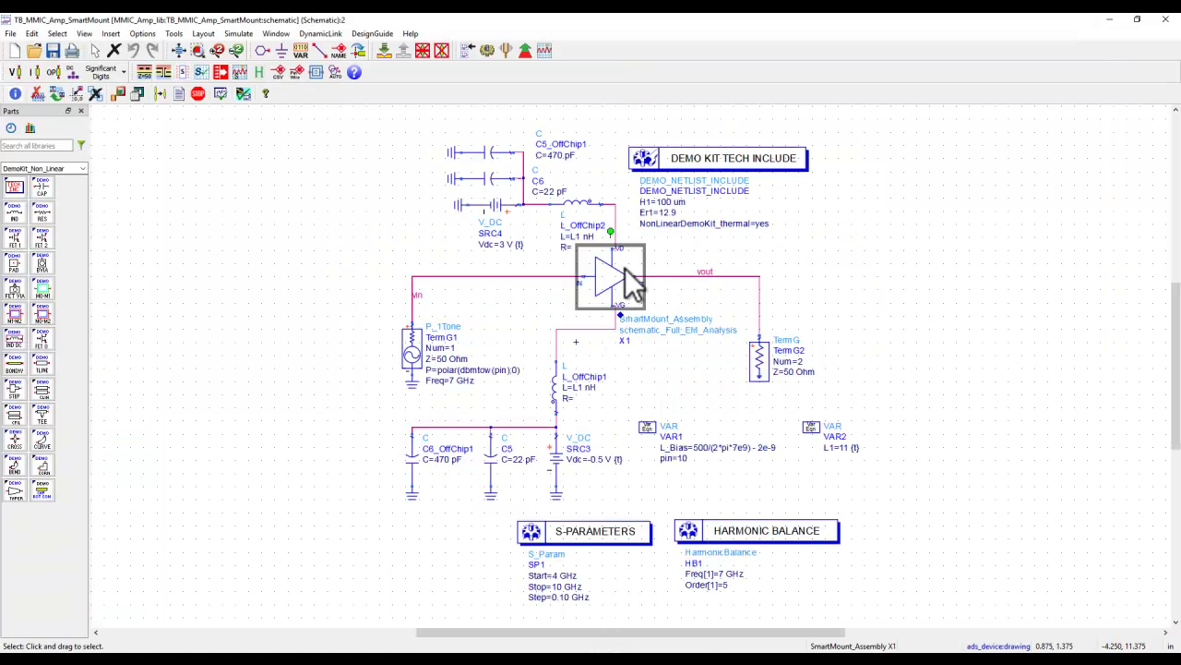
scroll(657, 305, up, 3)
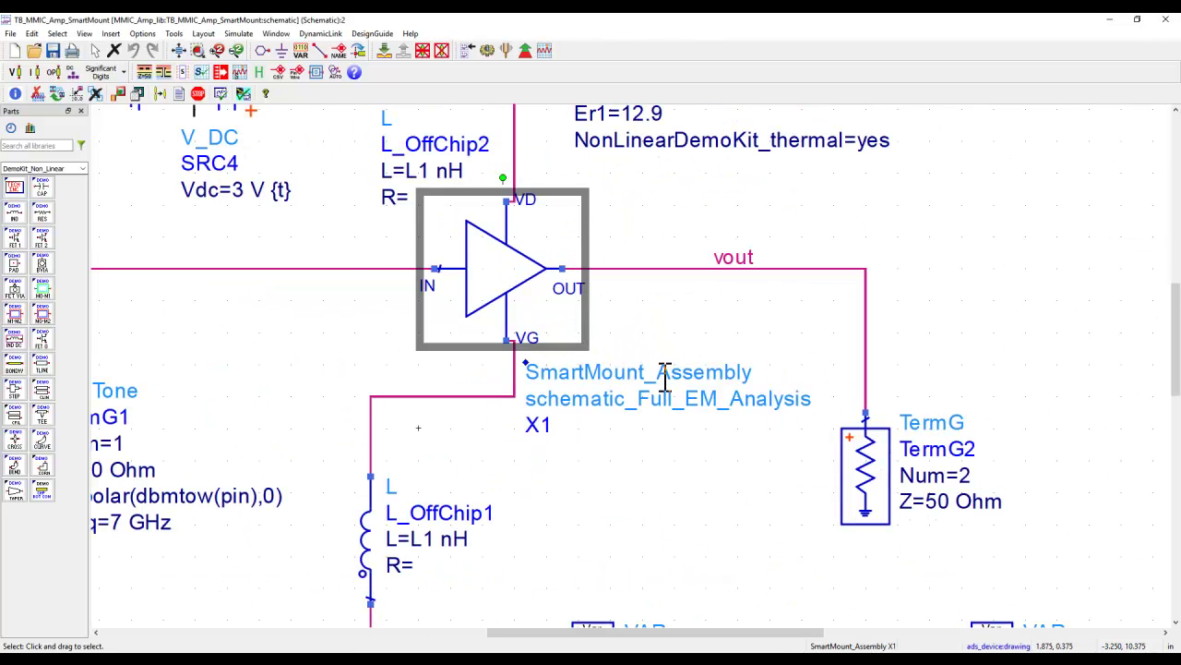
click(385, 50)
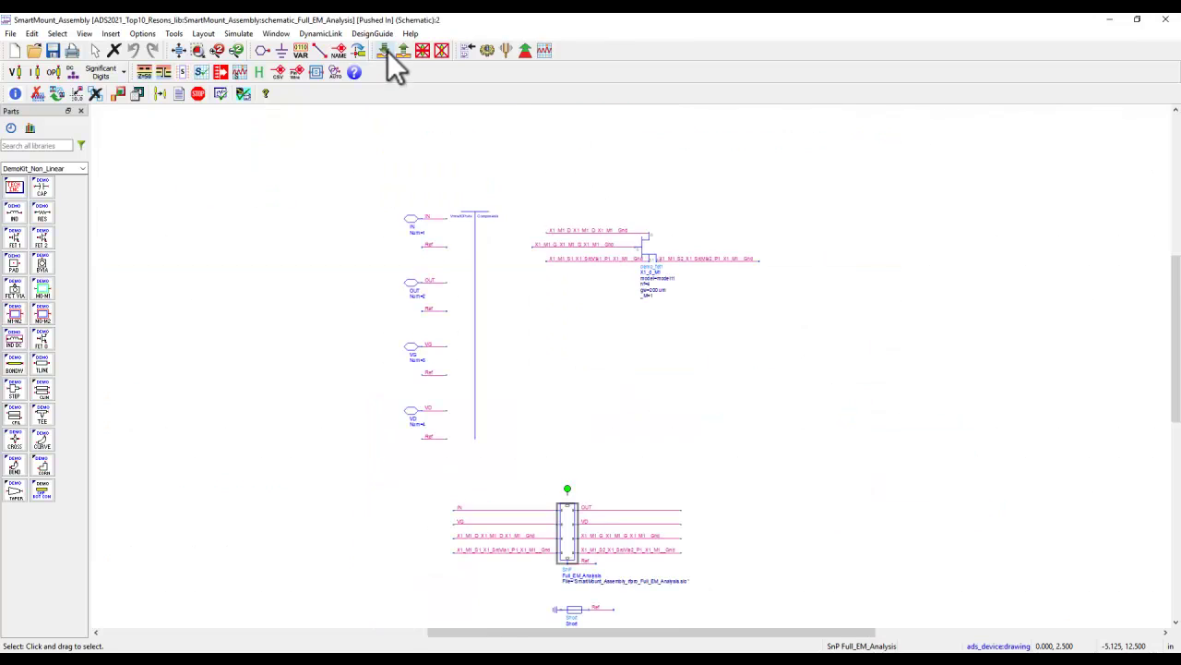
click(569, 544)
scroll(573, 549, up, 3)
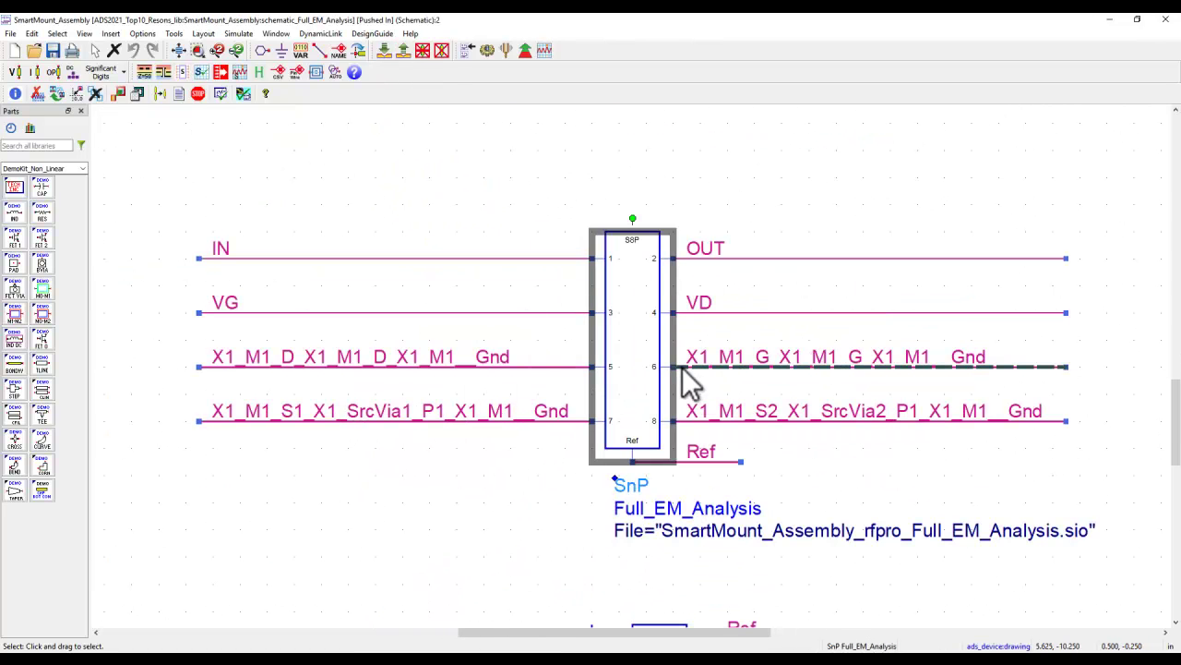
scroll(674, 216, down, 4)
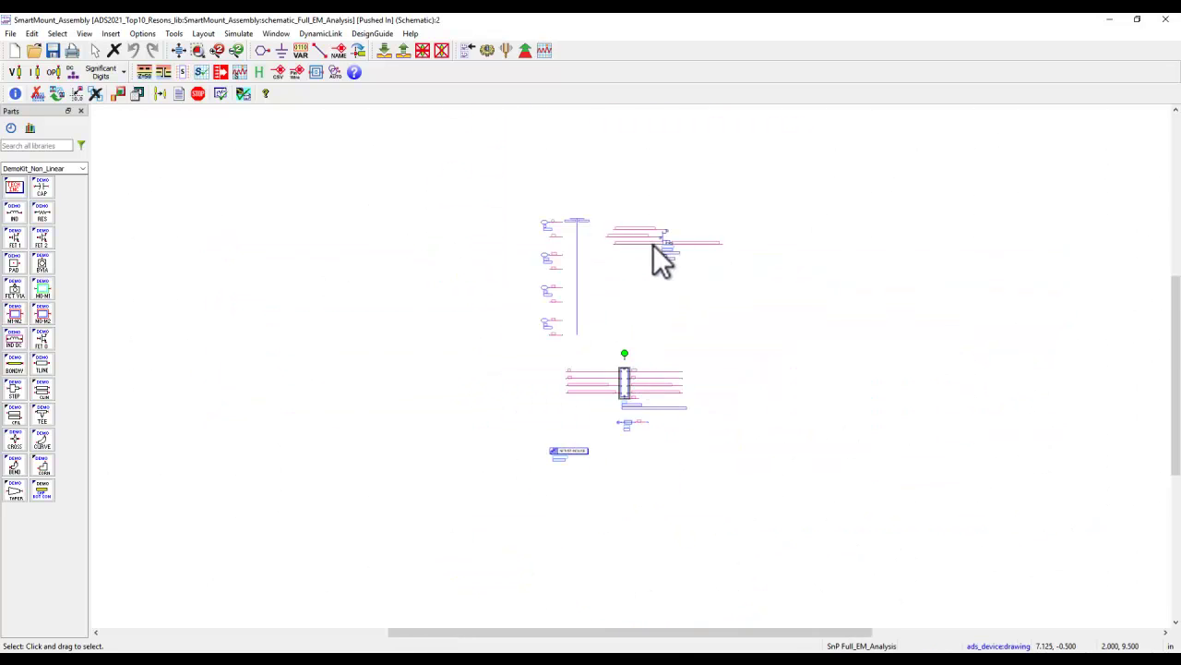
scroll(653, 357, up, 2)
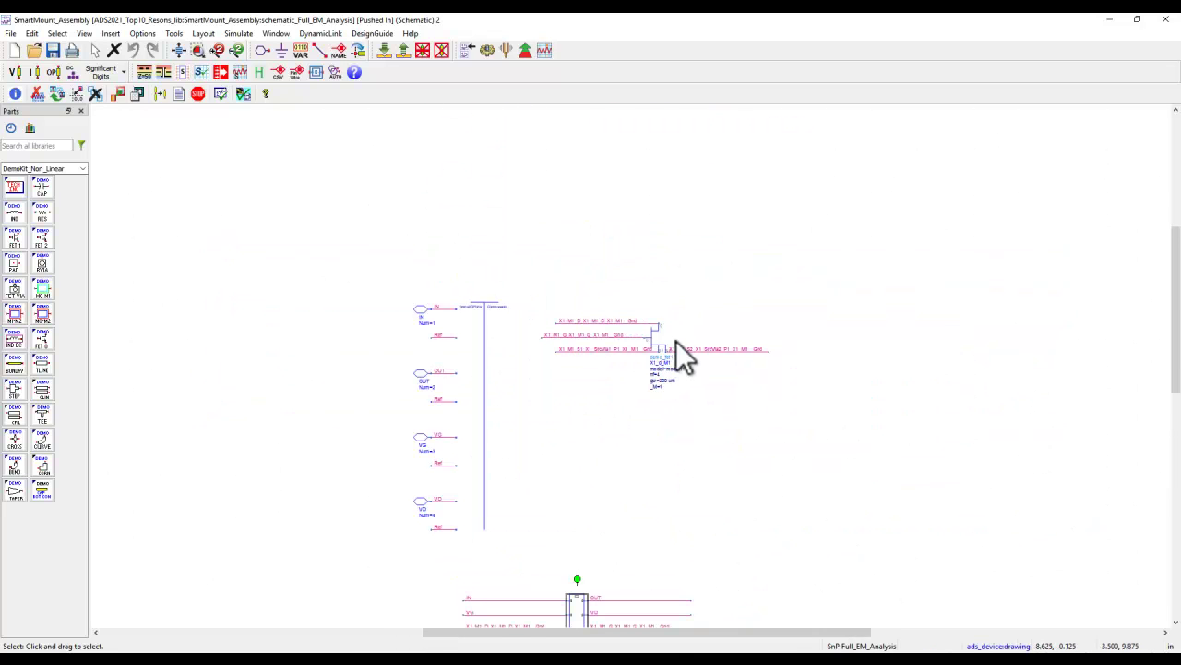
click(179, 49)
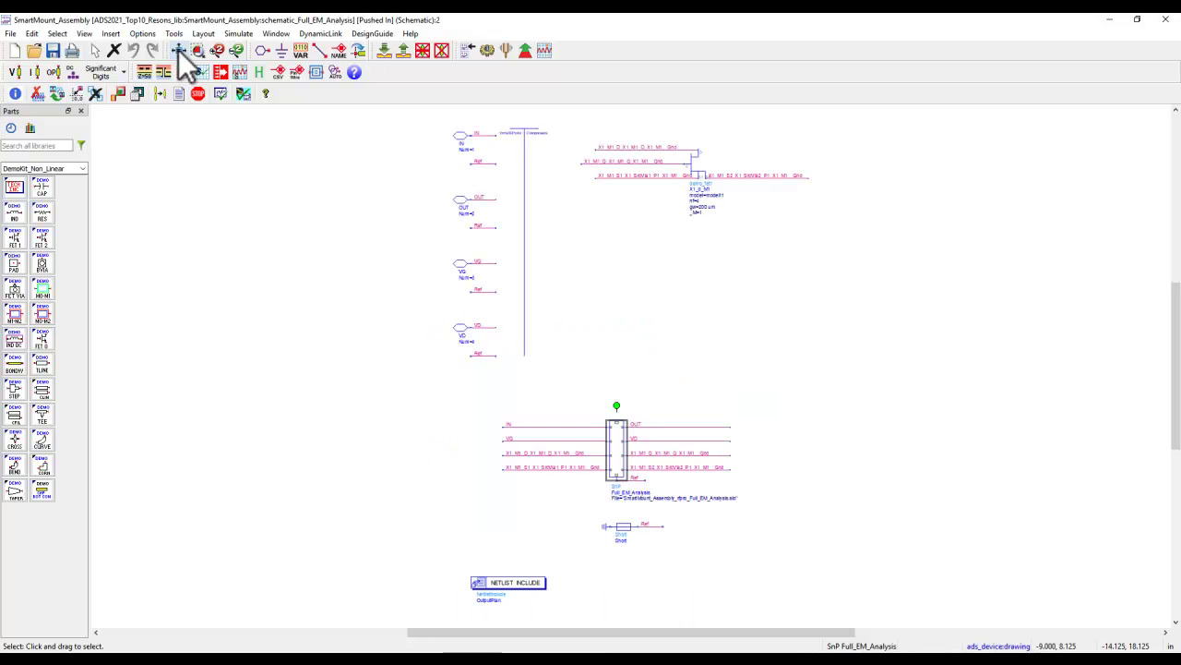
click(405, 53)
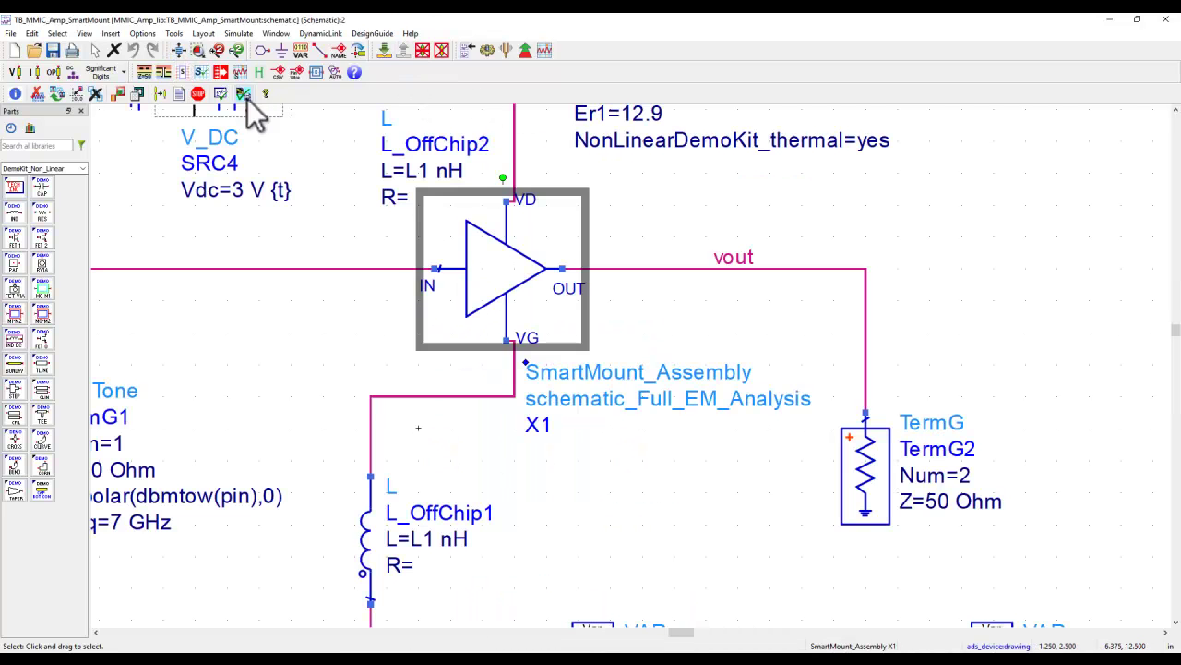
click(179, 50)
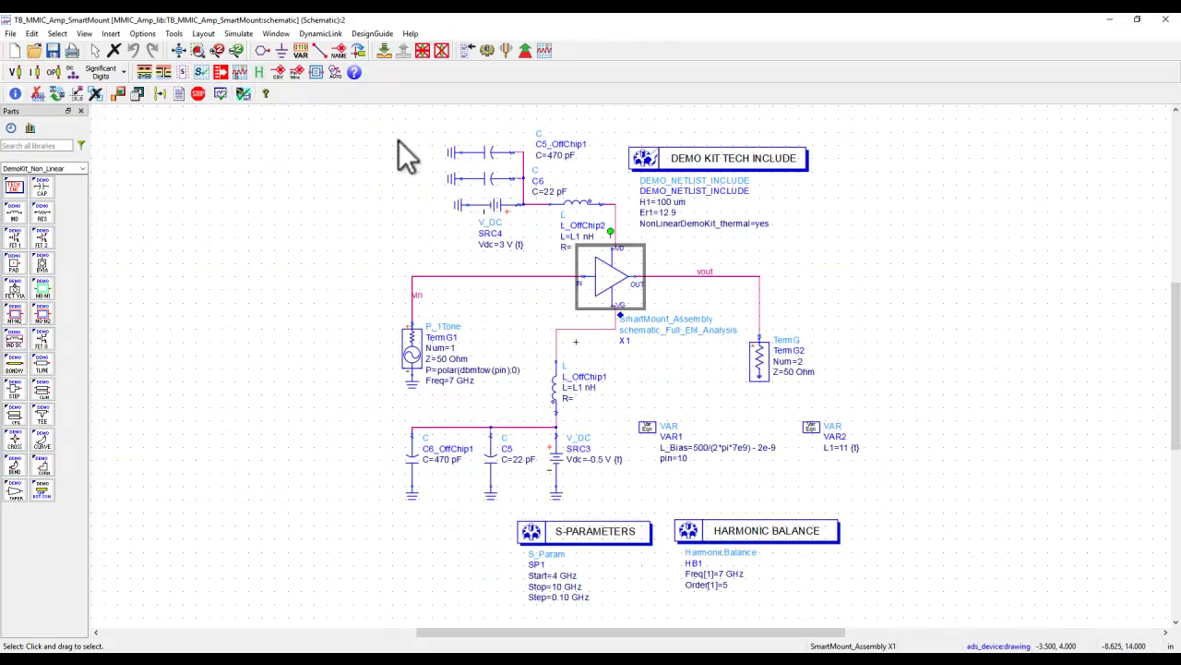
Step: Run the TB_MMIC_Amp_SmartMount simulation to plot assembly versus MMIC-only S21, S11, S22 and output power
click(487, 49)
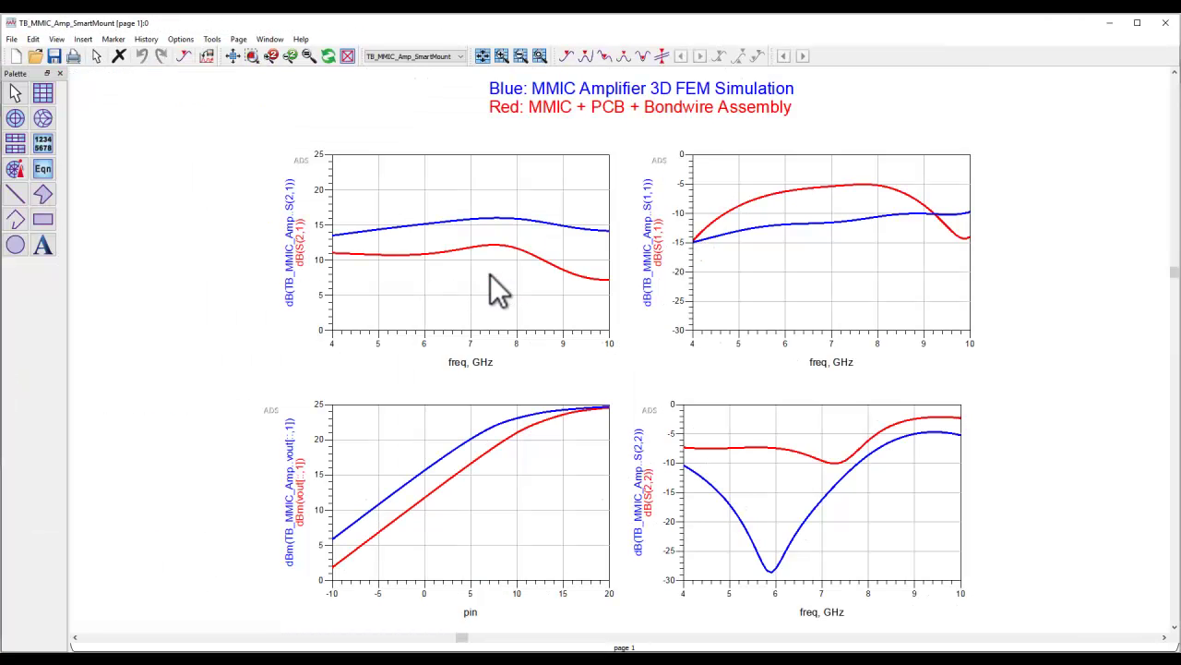